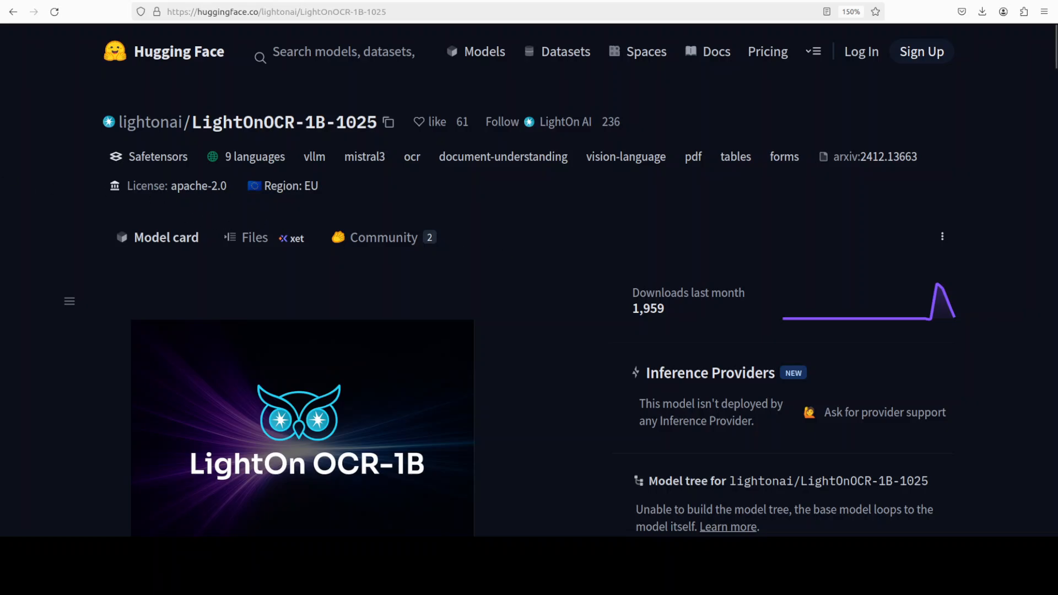
# Step: Run nvidia-smi from history to show the RTX A6000 with 49140MiB, then return to the browser
pyautogui.hotkey('alt', 'Tab')
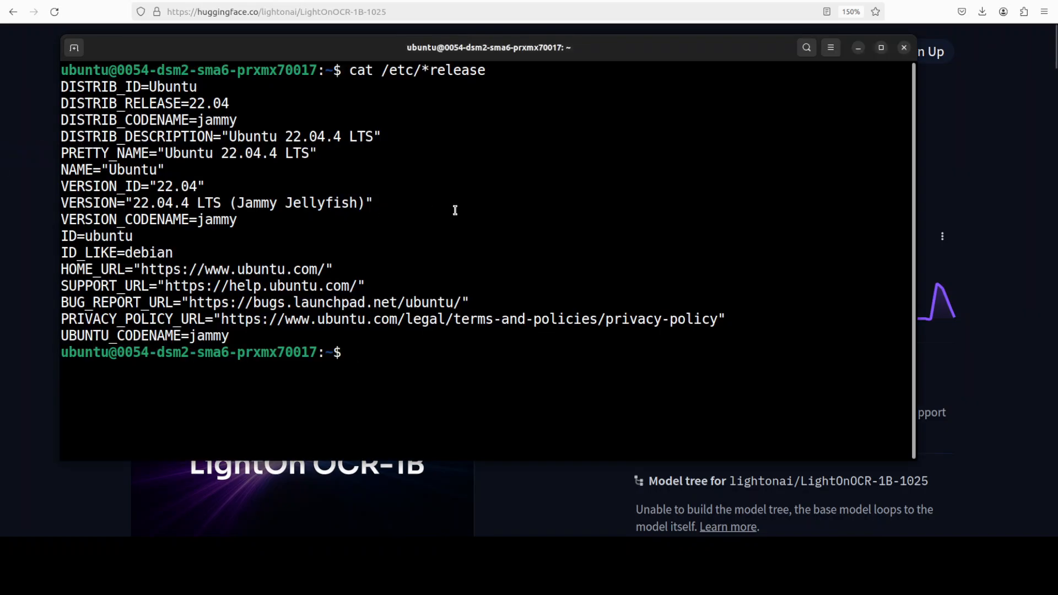
pyautogui.press('Up')
pyautogui.press('Up')
pyautogui.press('Return')
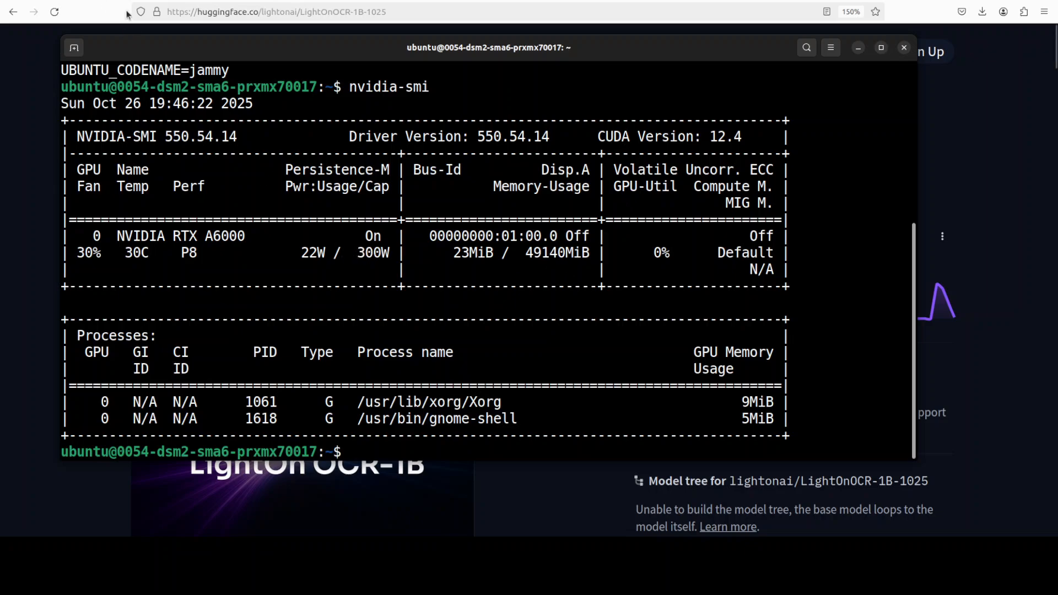
pyautogui.hotkey('alt', 'Tab')
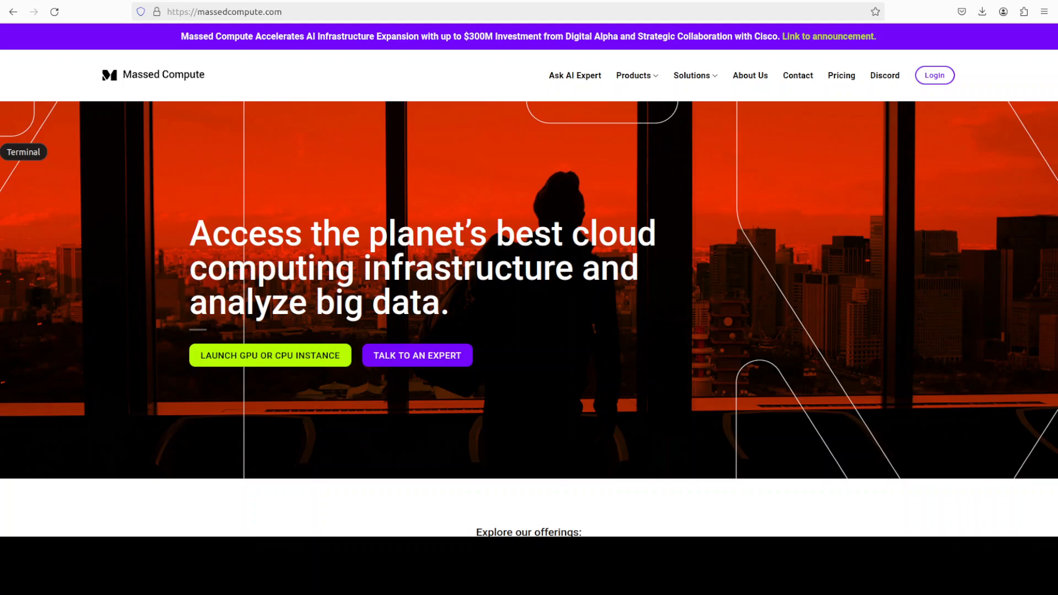
# Step: Clear the terminal, paste the uv installer command and cancel it with Ctrl+C
pyautogui.click(1, 153)
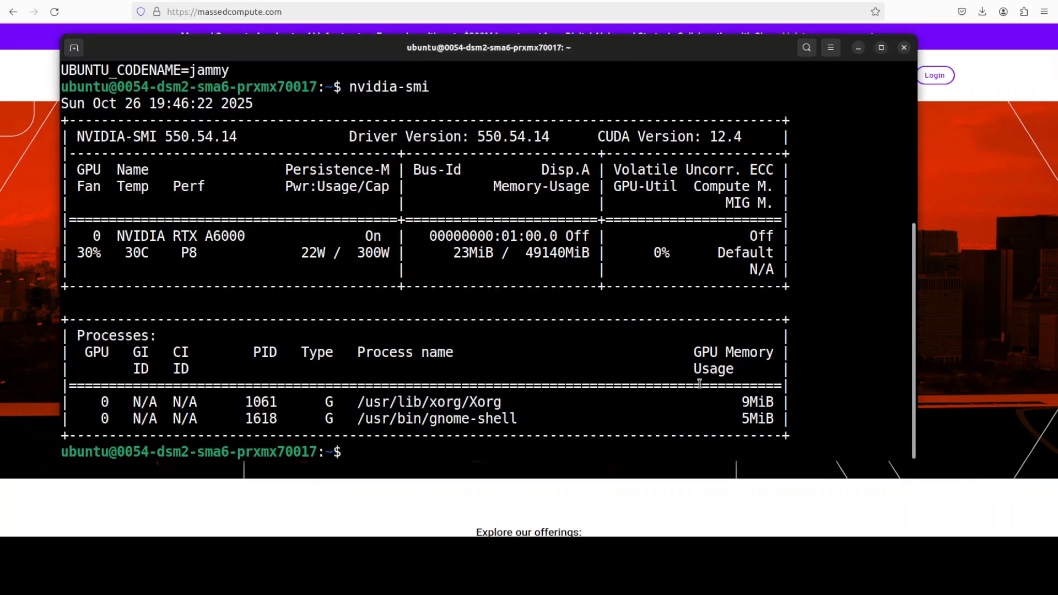
pyautogui.write('clear')
pyautogui.press('Return')
pyautogui.rightClick(420, 90)
pyautogui.click(465, 133)
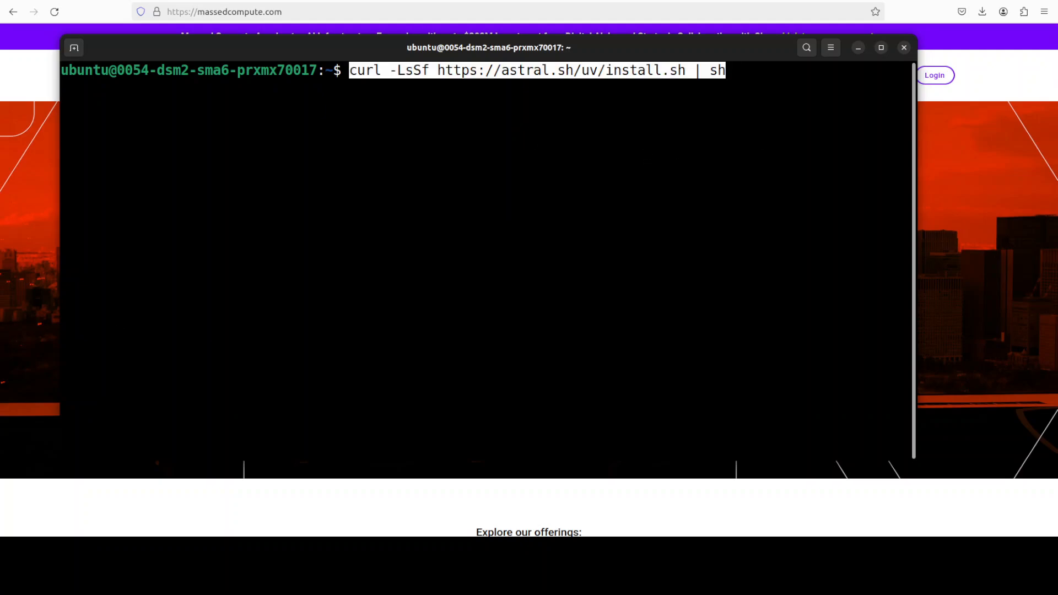
pyautogui.hotkey('ctrl', 'c')
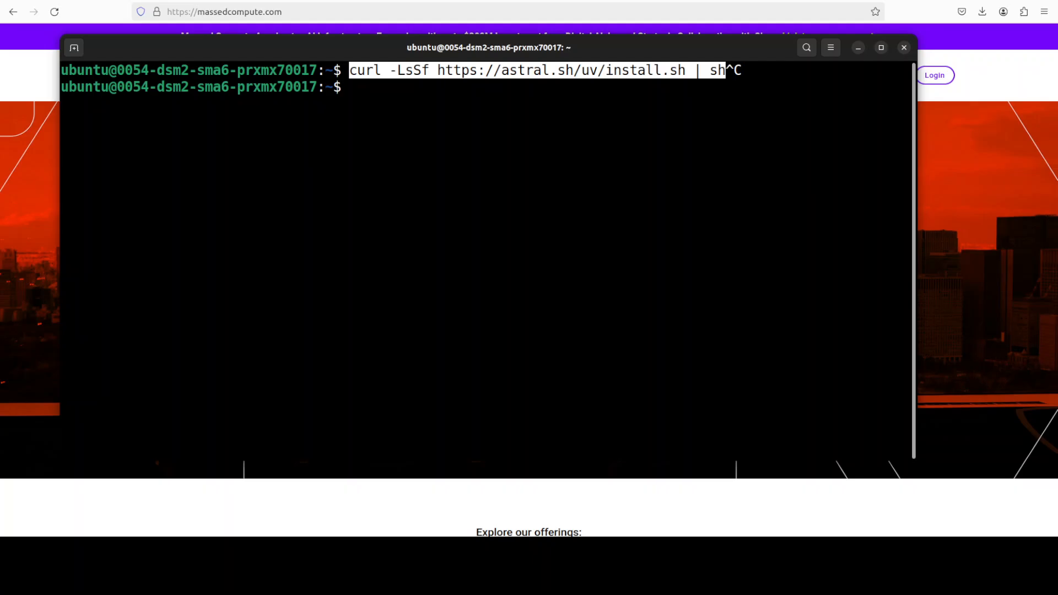
# Step: Run uv venv --python 3.12 --seed and source .venv/bin/activate to create and activate the environment
pyautogui.rightClick(225, 129)
pyautogui.click(265, 170)
pyautogui.press('Return')
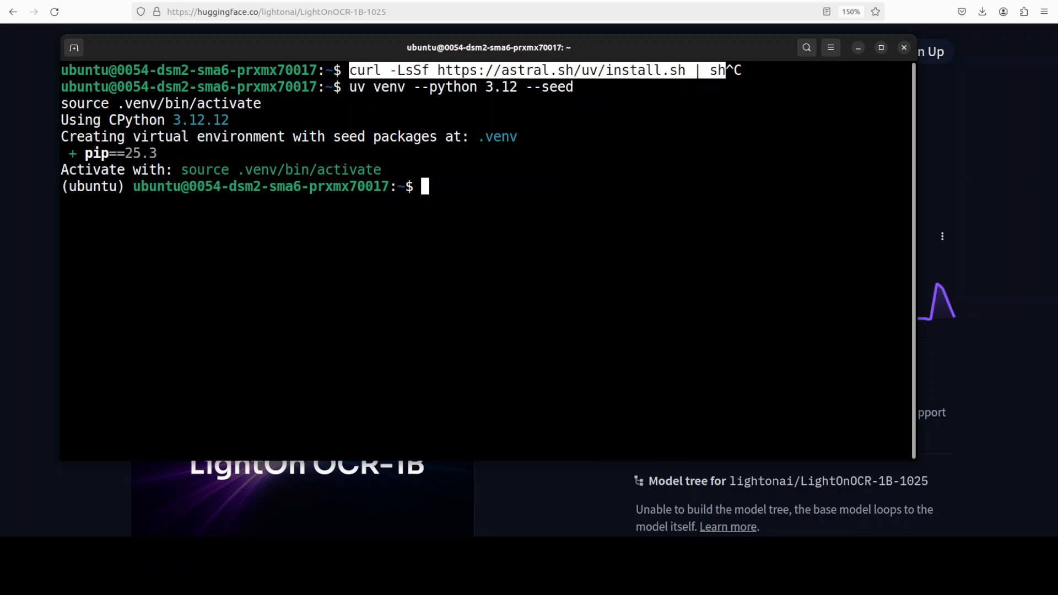
# Step: Paste and run the uv pip install command for vLLM with torch, transformers and triton
pyautogui.rightClick(430, 183)
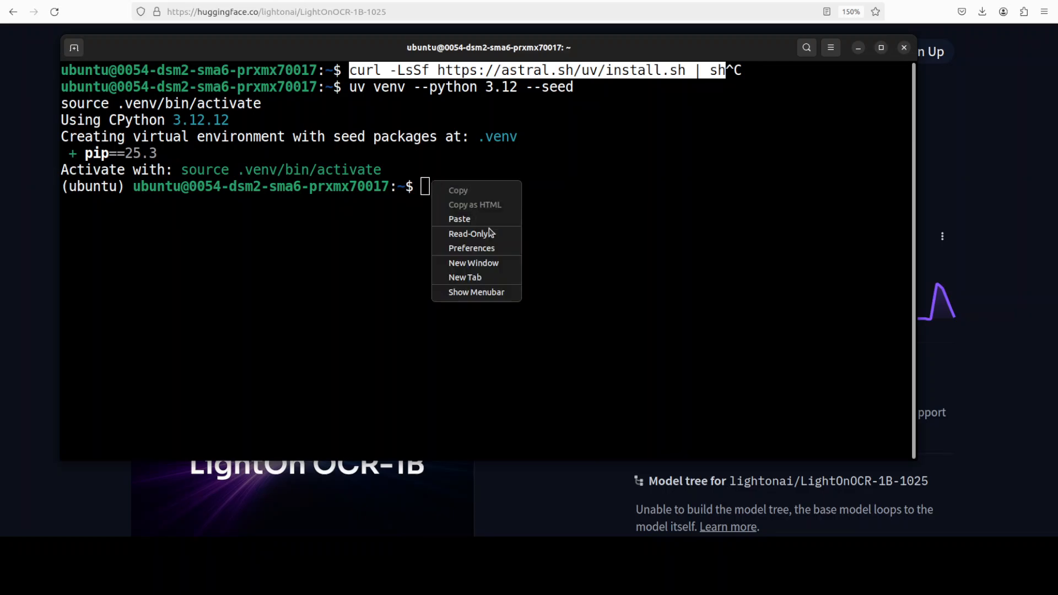
pyautogui.click(569, 225)
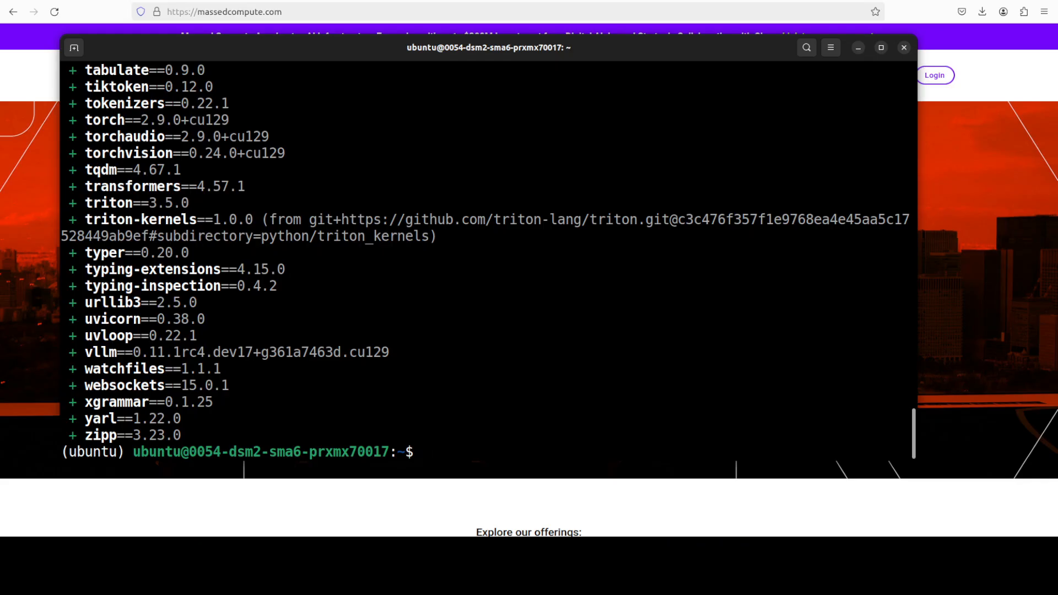
# Step: Install pypdfium2, pillow and requests and start vllm serve lightonai/LightOnOCR-1B-1025
pyautogui.rightClick(509, 303)
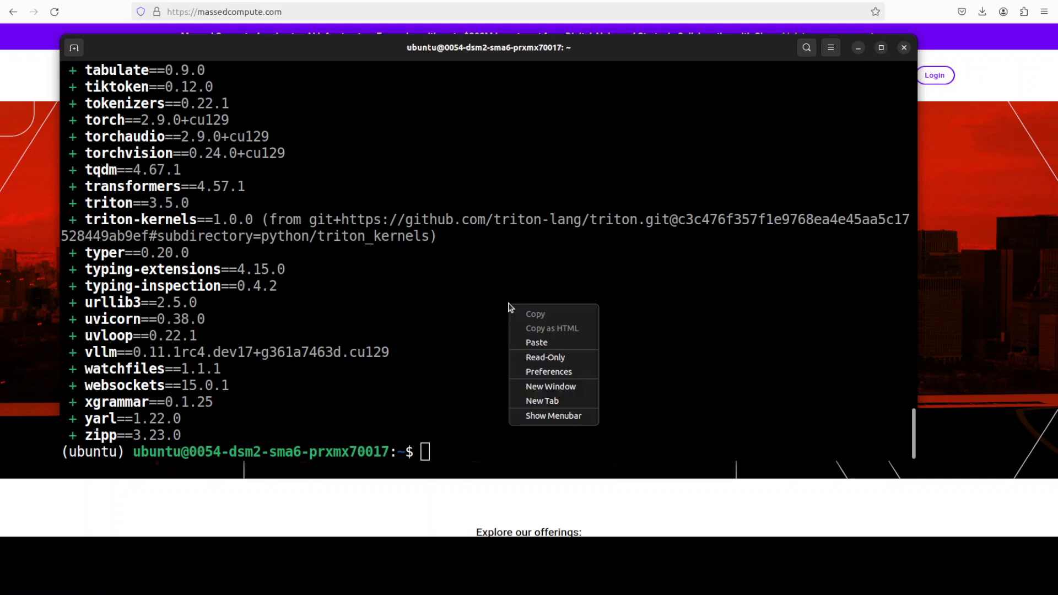
pyautogui.click(565, 345)
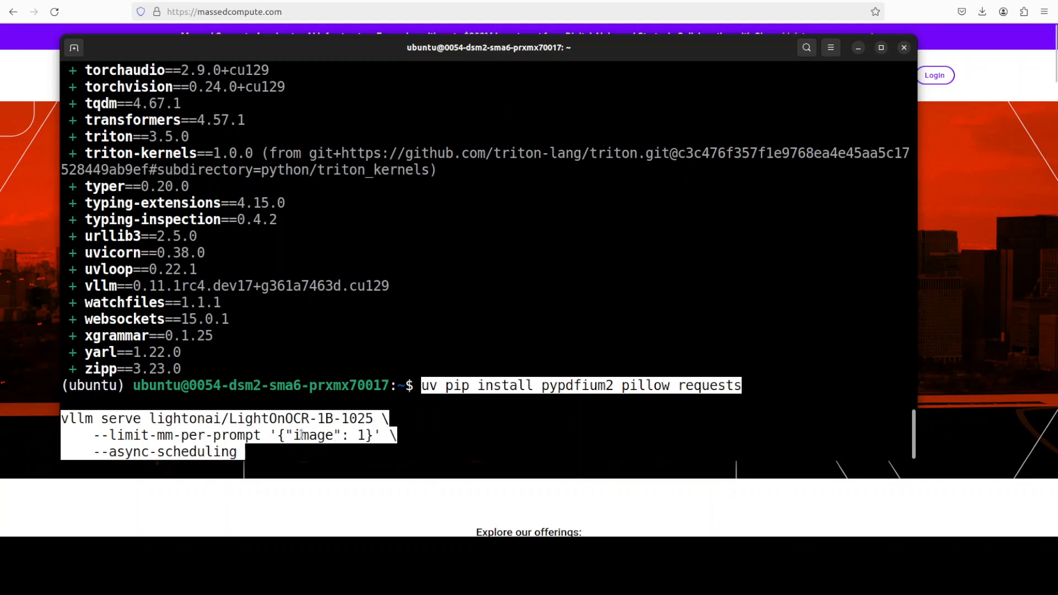
pyautogui.press('Return')
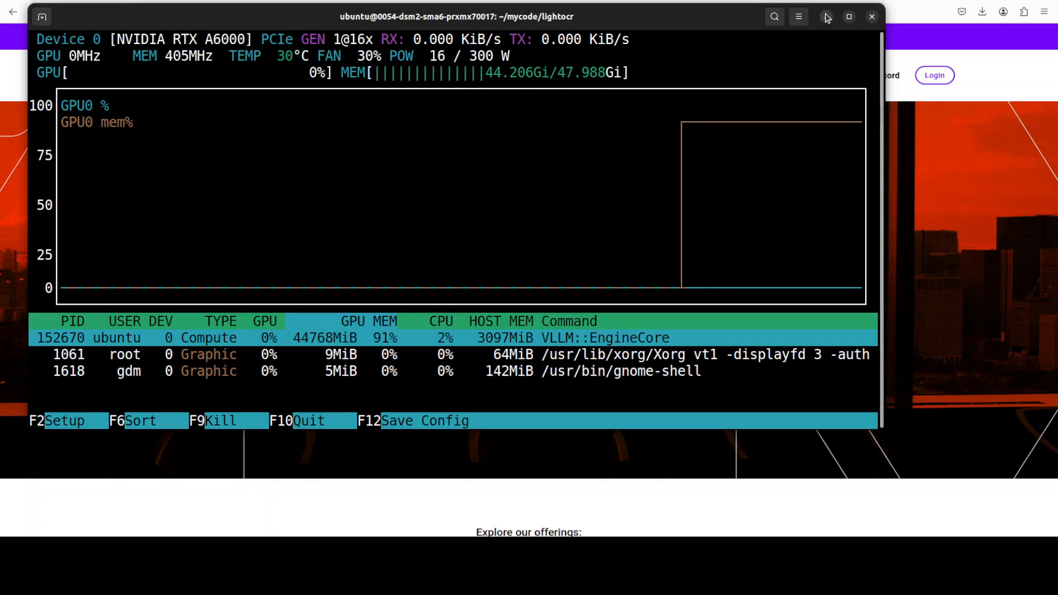
# Step: Quit nvtop with Ctrl+C and clear the terminal ready for python app.py
pyautogui.hotkey('ctrl', 'c')
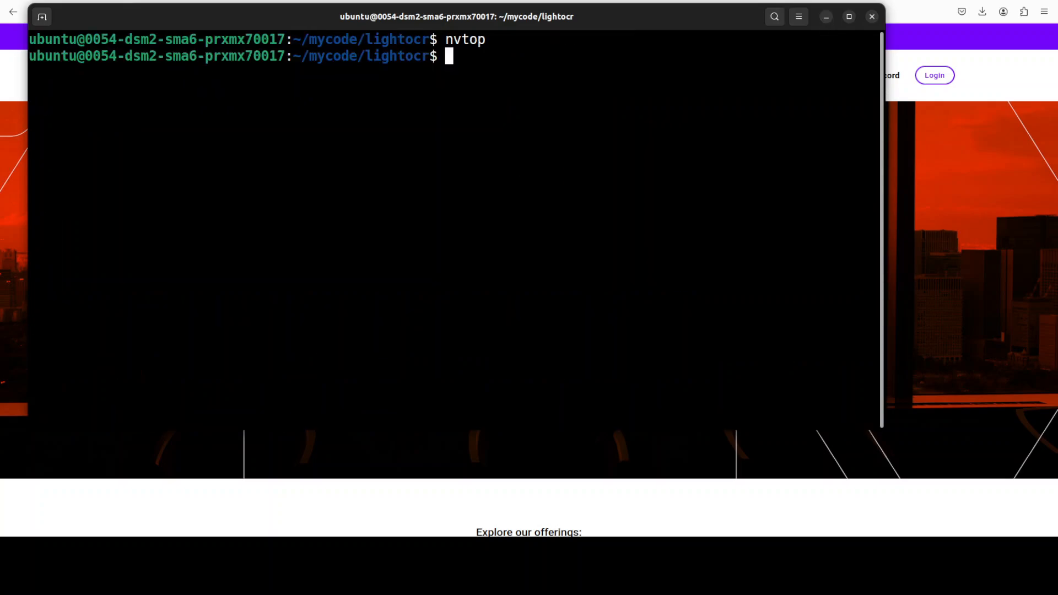
pyautogui.write('clear')
pyautogui.press('Return')
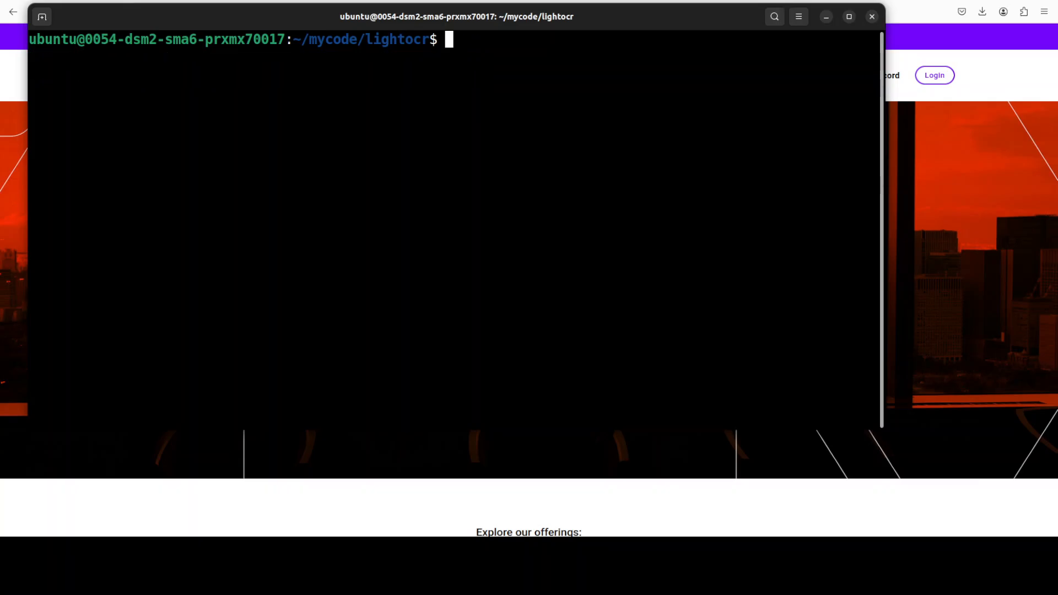
pyautogui.write('python app.py')
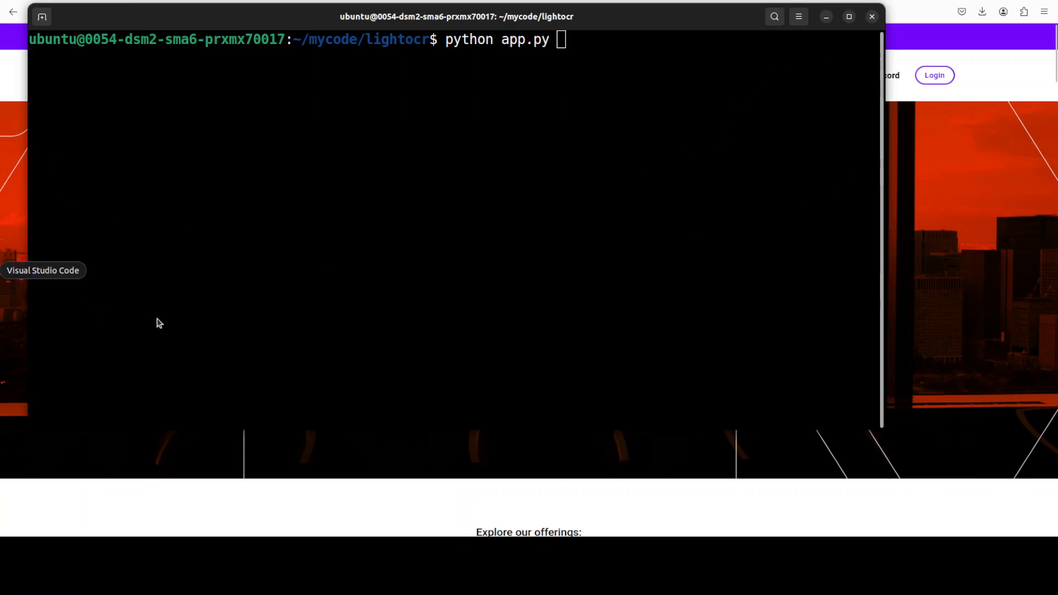
# Step: Inspect app.py's completions endpoint URL and specsheet.pdf path, then switch to the spec sheet PDF
pyautogui.hotkey('alt', 'Tab')
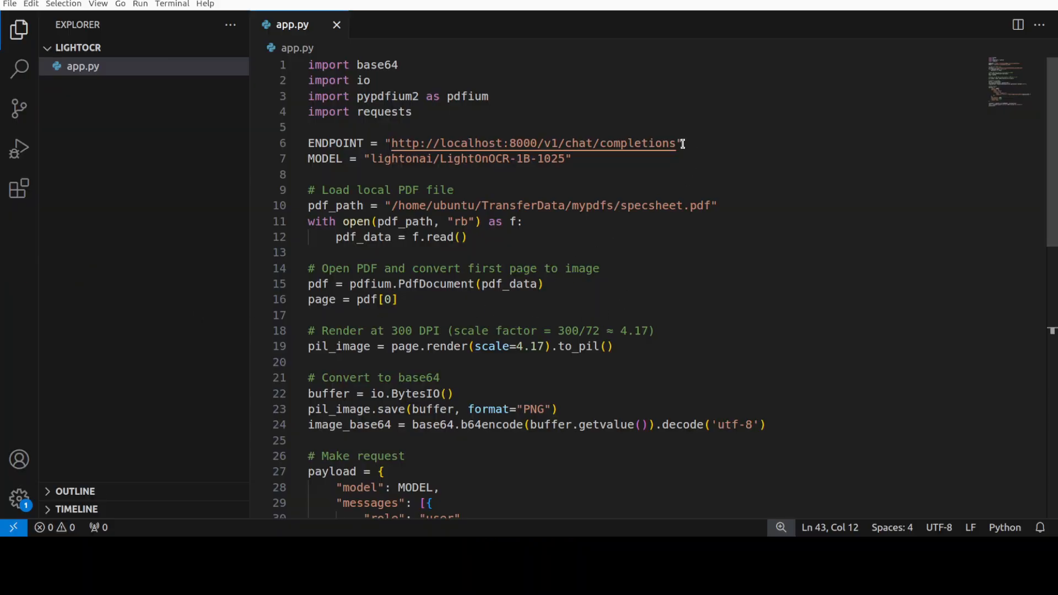
pyautogui.doubleClick(637, 143)
pyautogui.click(714, 206)
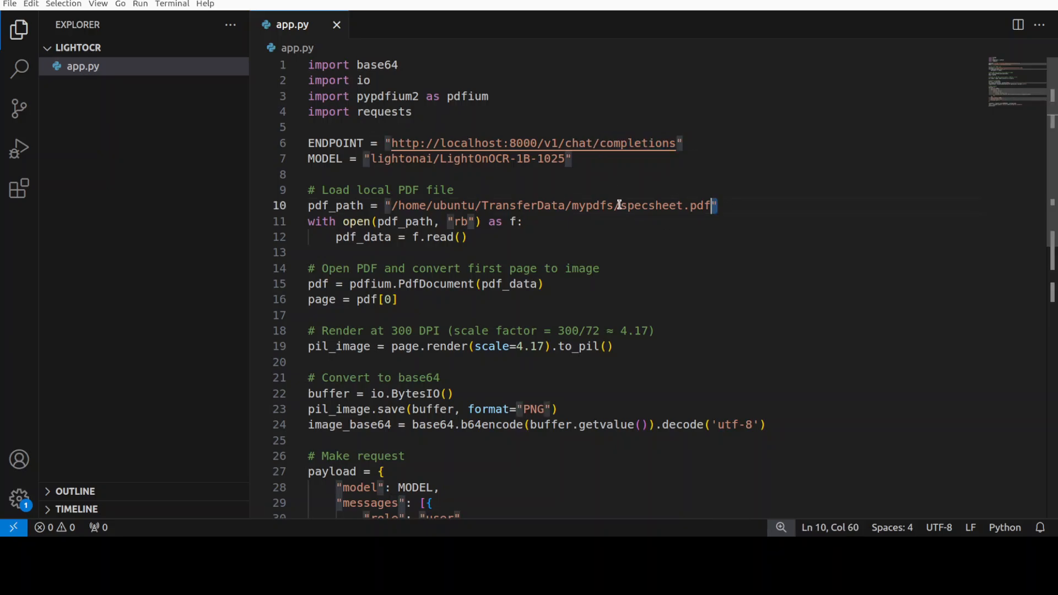
pyautogui.moveTo(619, 205); pyautogui.dragTo(599, 205)
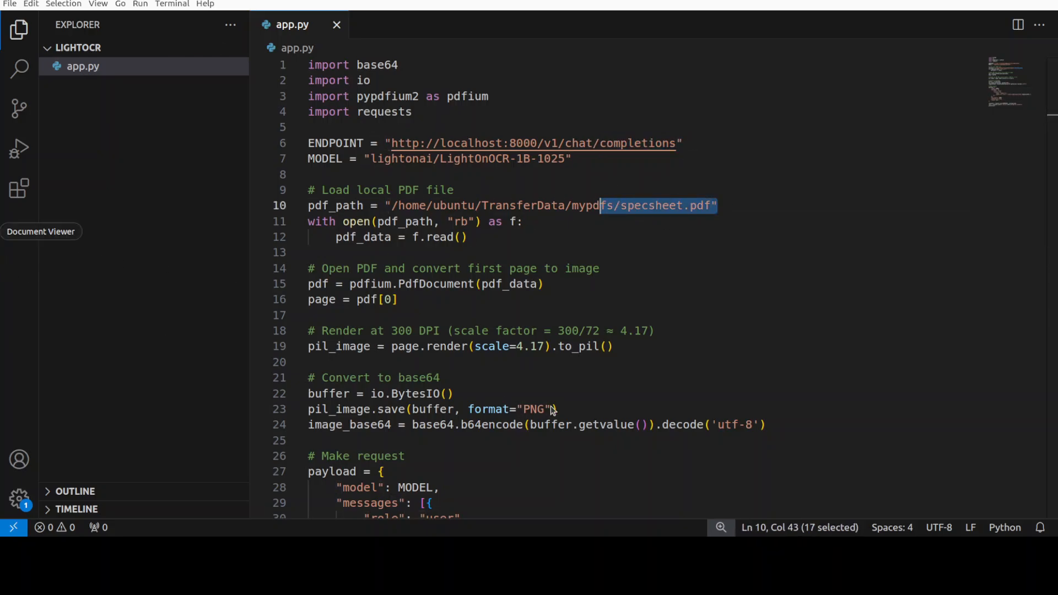
pyautogui.hotkey('alt', 'Tab')
pyautogui.scroll(10, 500, 222)
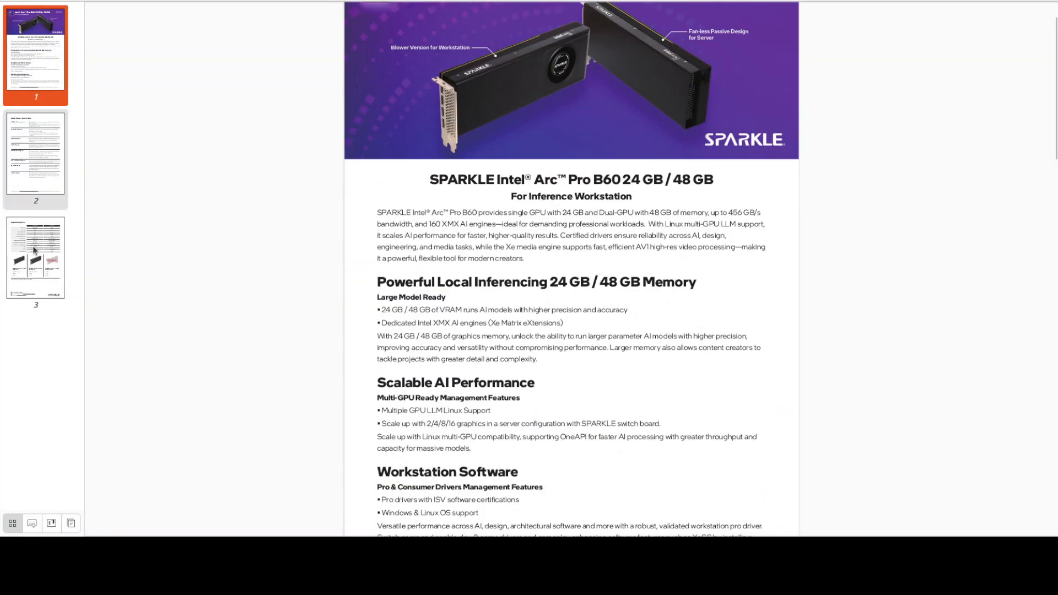
# Step: View the datasheet's Individual Features and Specification pages, then return to the terminal's OCR output
pyautogui.click(18, 274)
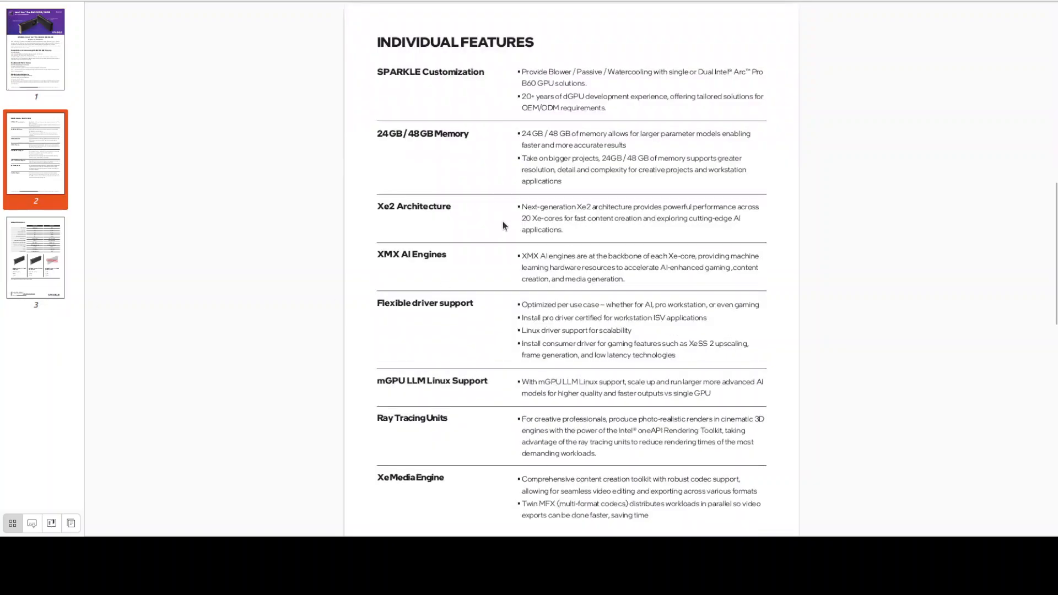
pyautogui.click(40, 265)
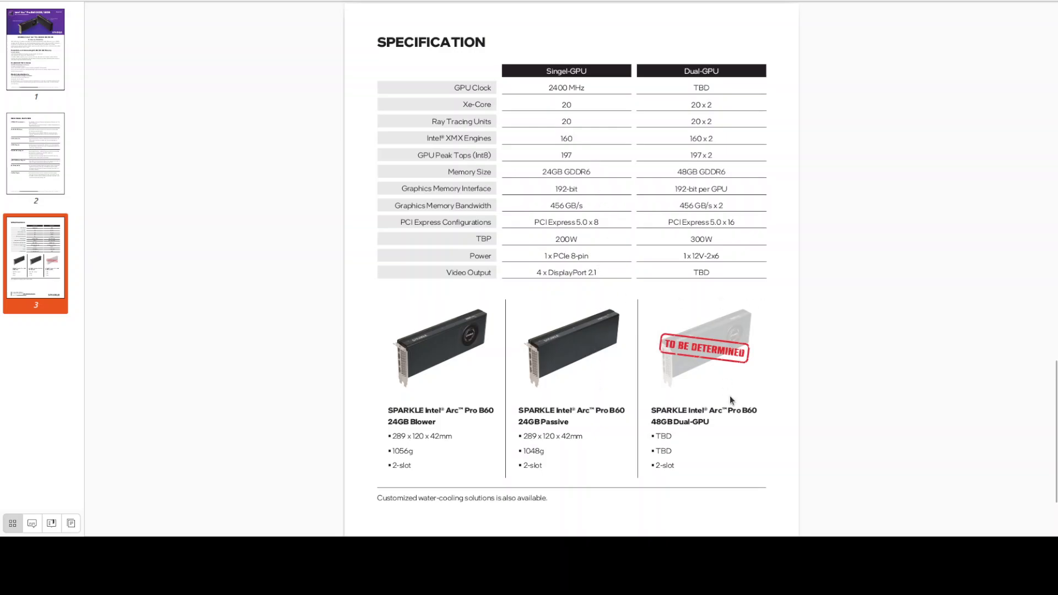
pyautogui.scroll(5, 696, 369)
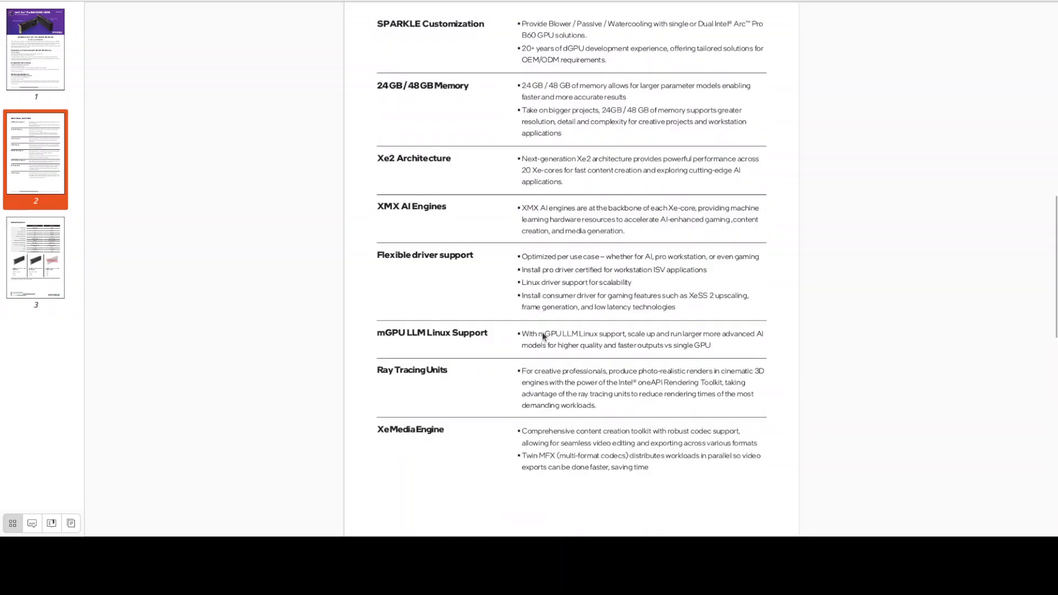
pyautogui.scroll(5, 497, 331)
pyautogui.scroll(5, 470, 324)
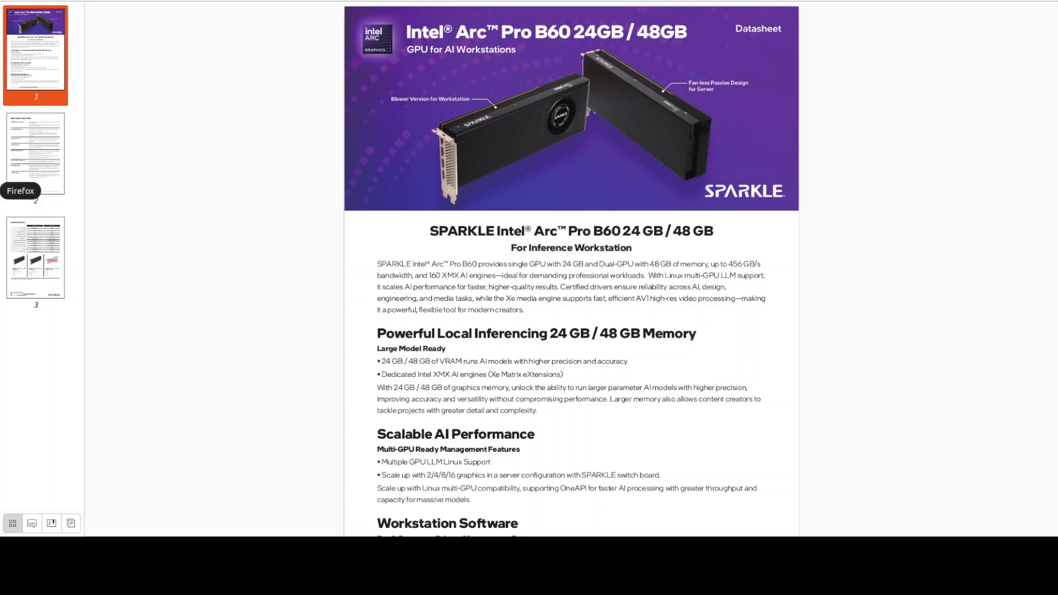
pyautogui.click(20, 191)
pyautogui.scroll(10, 456, 232)
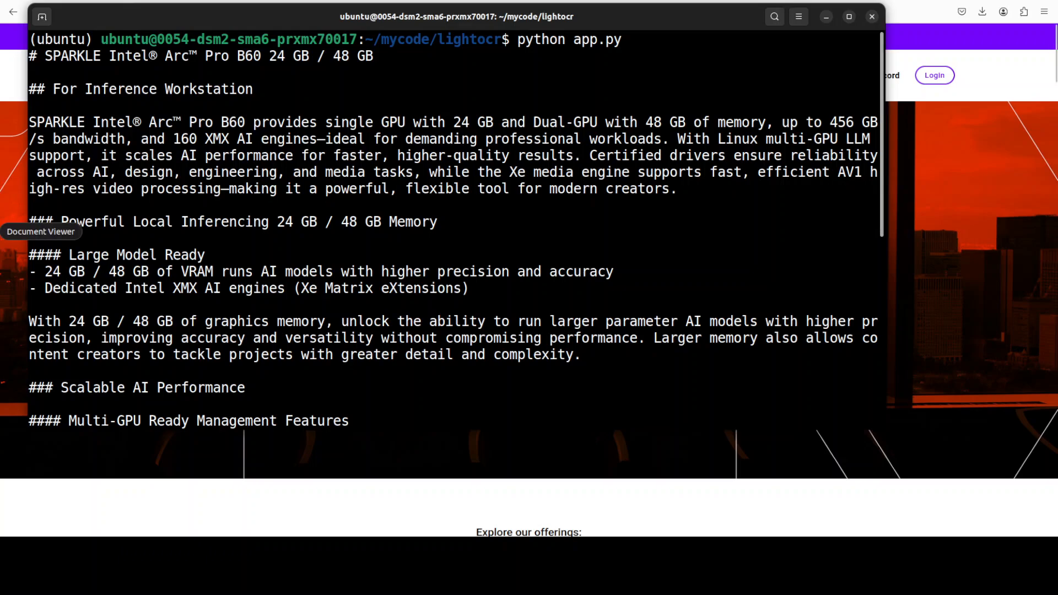
# Step: Highlight the datasheet's main heading in the PDF and bring the terminal output back in front
pyautogui.click(7, 232)
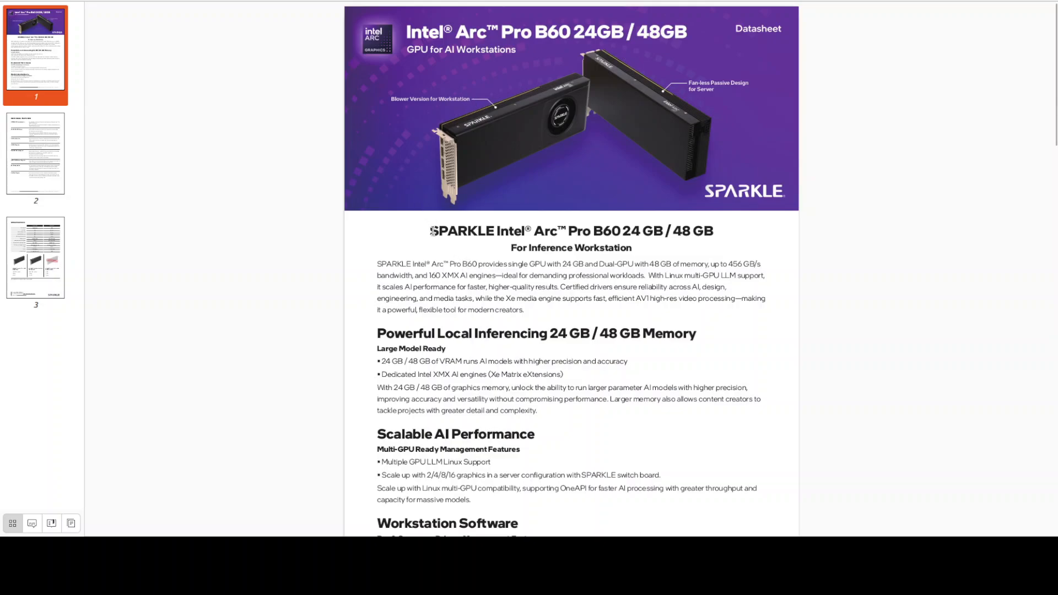
pyautogui.moveTo(431, 229); pyautogui.dragTo(704, 230)
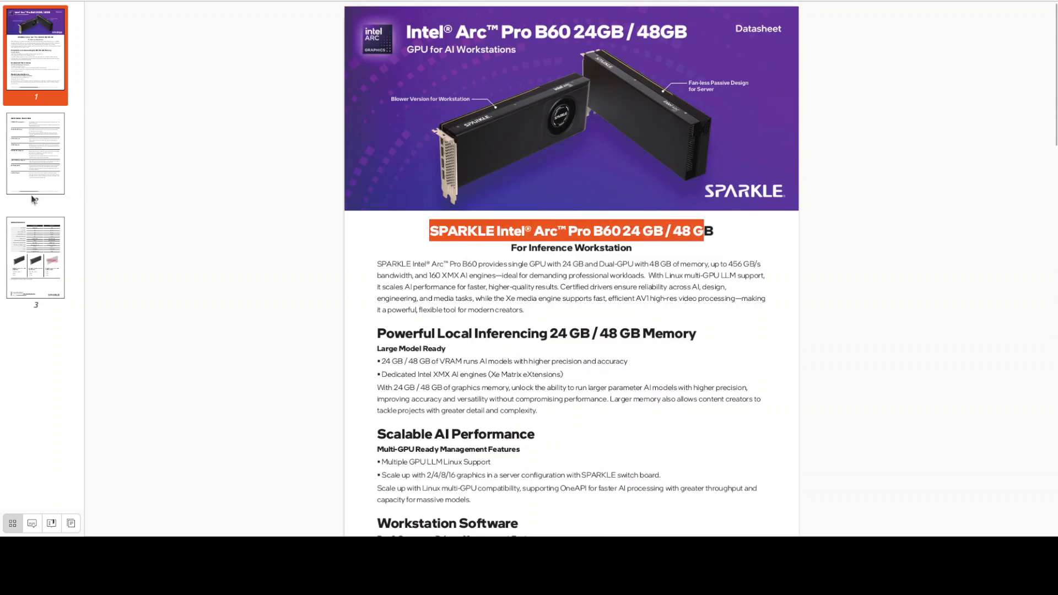
pyautogui.click(7, 152)
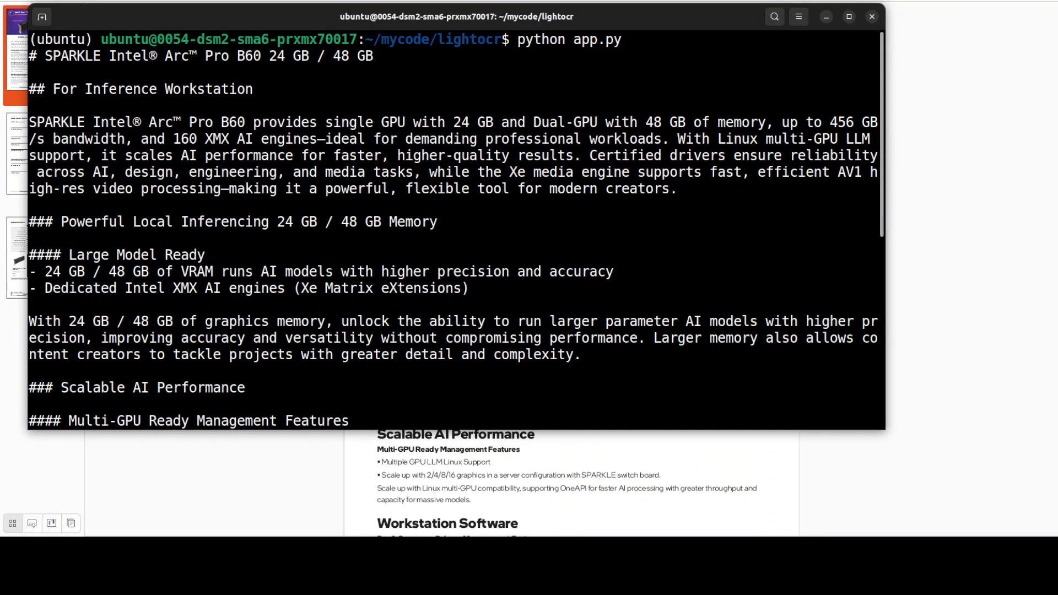
# Step: Resize the terminal shorter and move it to the top of the screen above the datasheet
pyautogui.moveTo(314, 73); pyautogui.dragTo(341, 66)
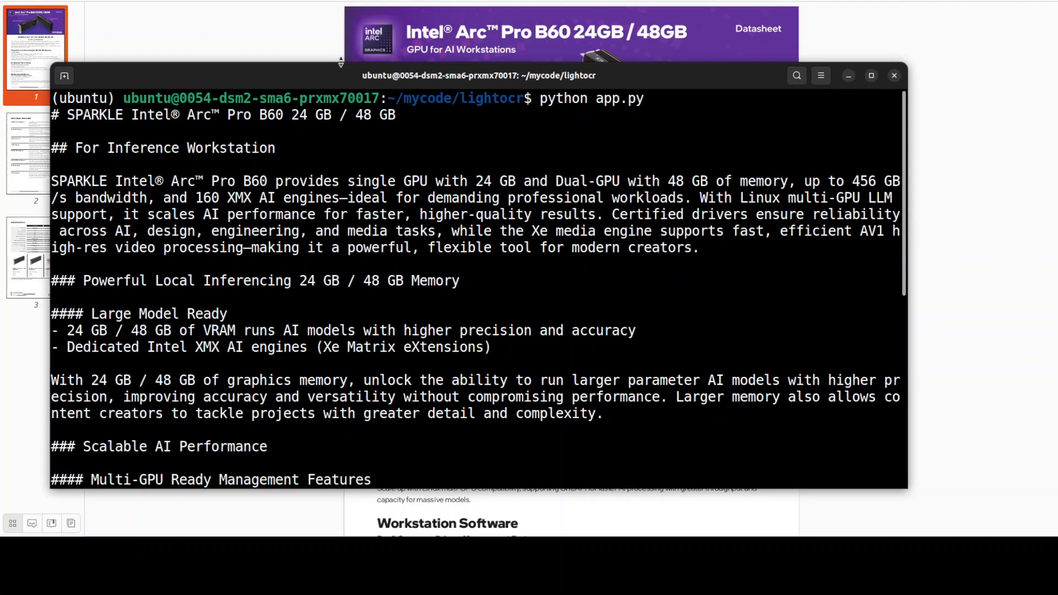
pyautogui.moveTo(340, 67); pyautogui.dragTo(354, 170)
pyautogui.moveTo(356, 219); pyautogui.dragTo(305, 309)
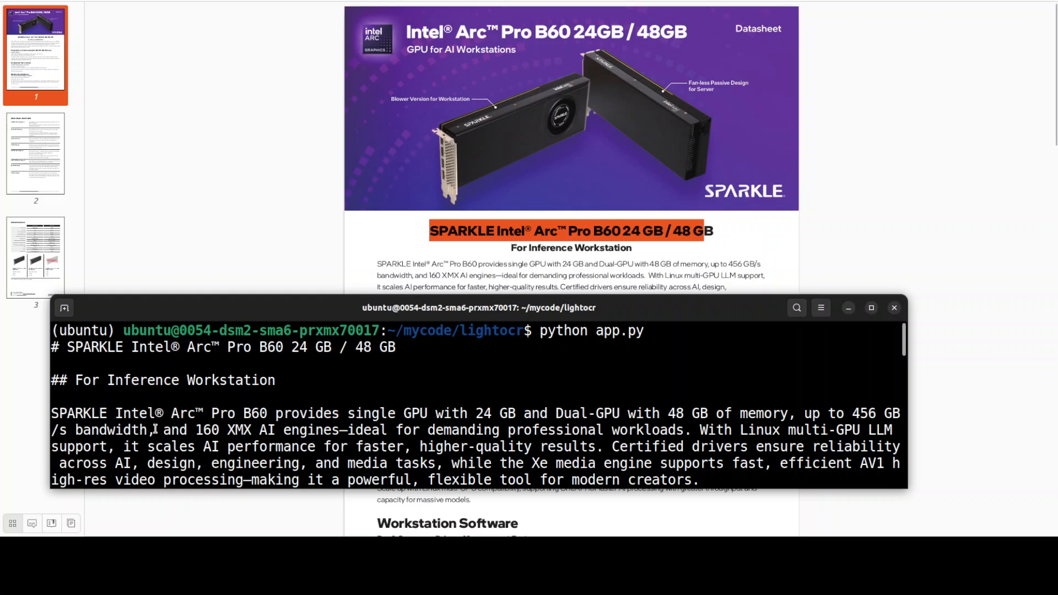
pyautogui.moveTo(339, 307); pyautogui.dragTo(333, 37)
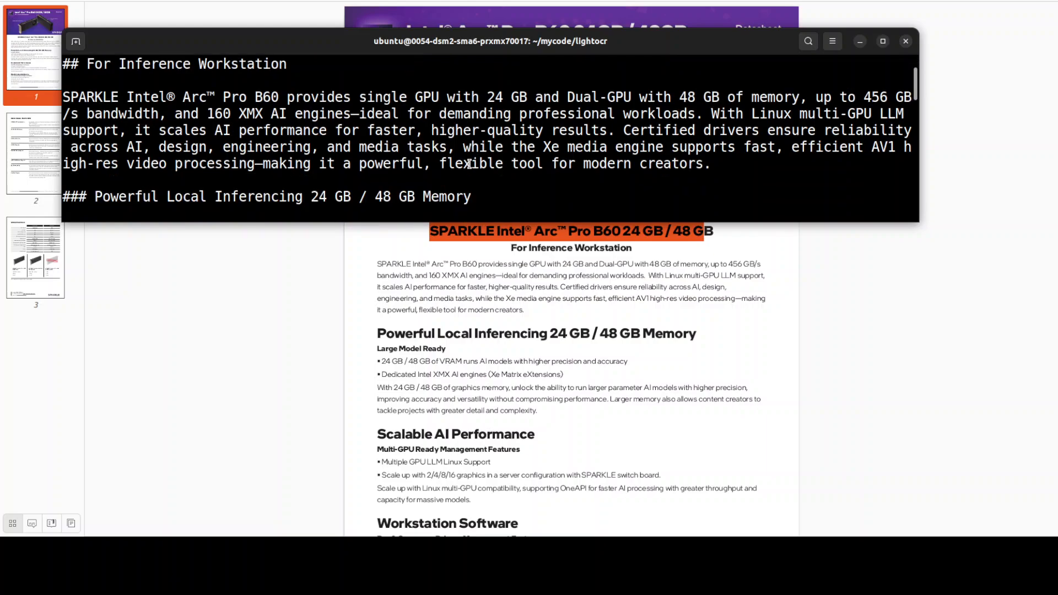
pyautogui.scroll(-1, 550, 360)
pyautogui.scroll(-3, 550, 360)
pyautogui.scroll(-3, 550, 360)
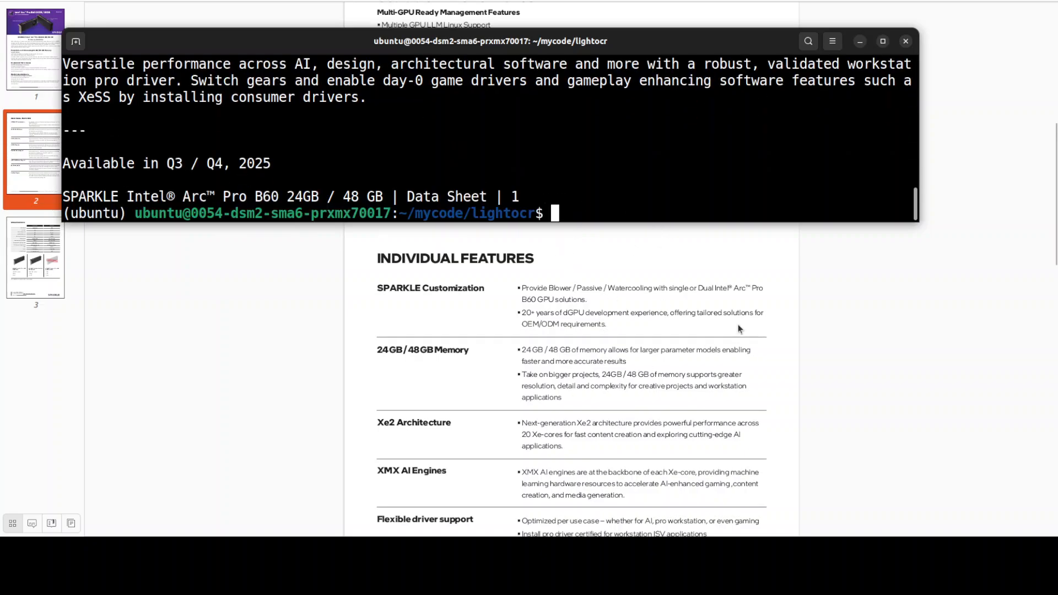
pyautogui.scroll(-5, 502, 314)
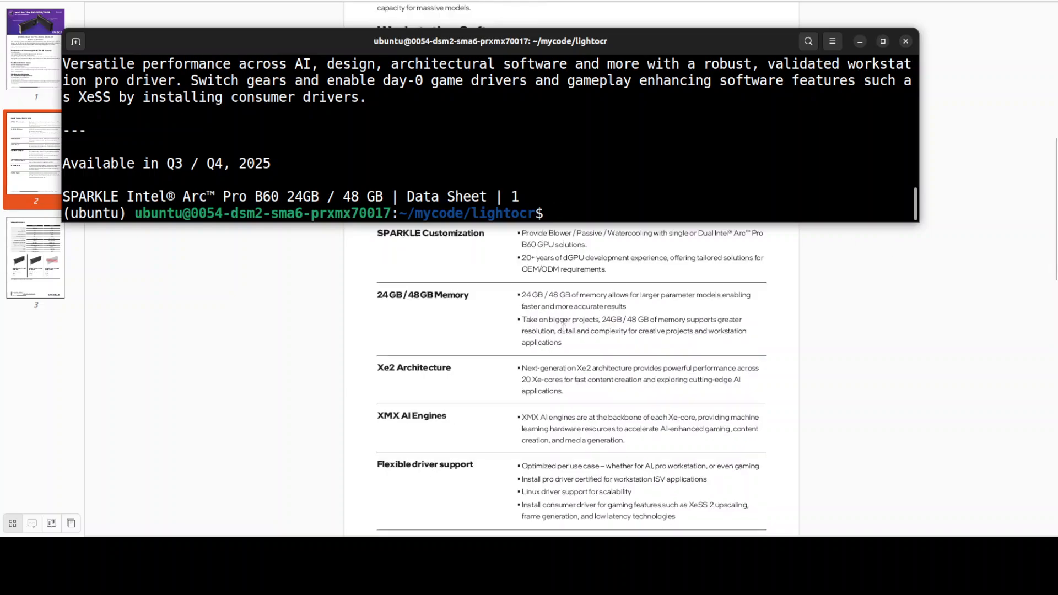
pyautogui.scroll(-3, 502, 315)
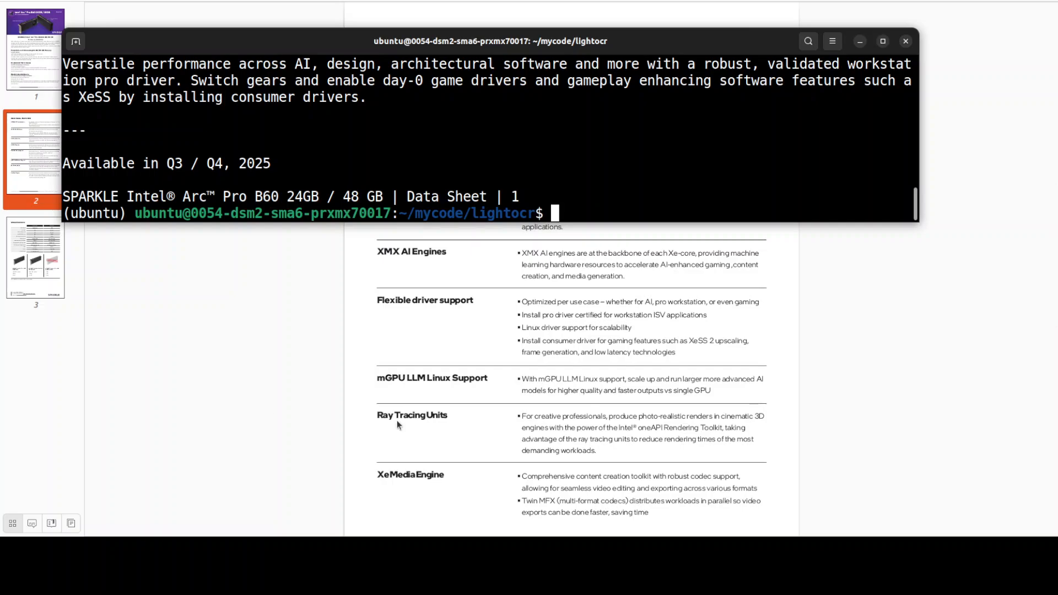
pyautogui.scroll(-2, 671, 410)
pyautogui.scroll(-5, 671, 412)
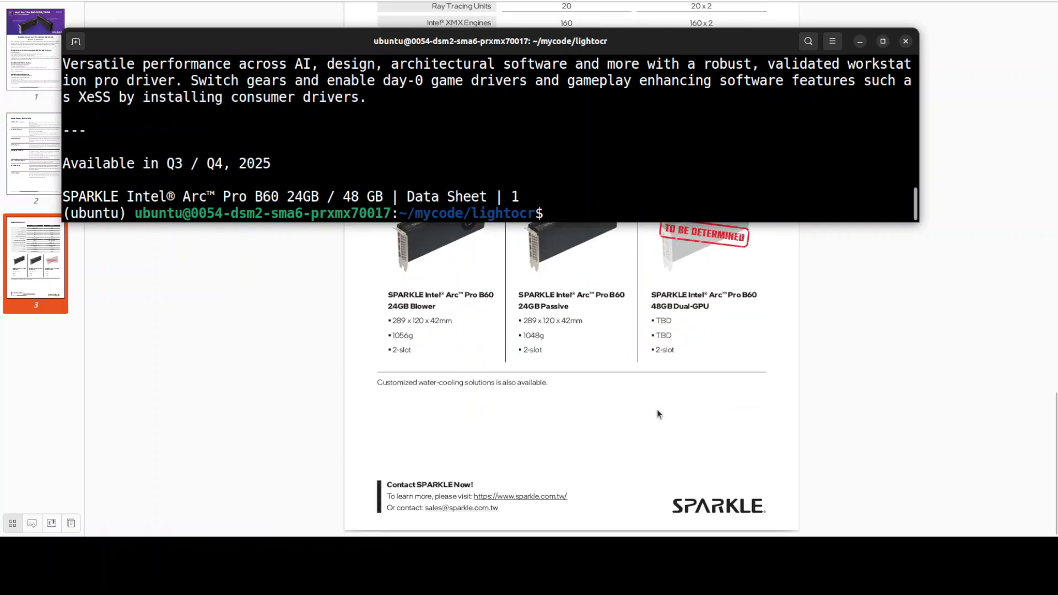
pyautogui.scroll(5, 659, 413)
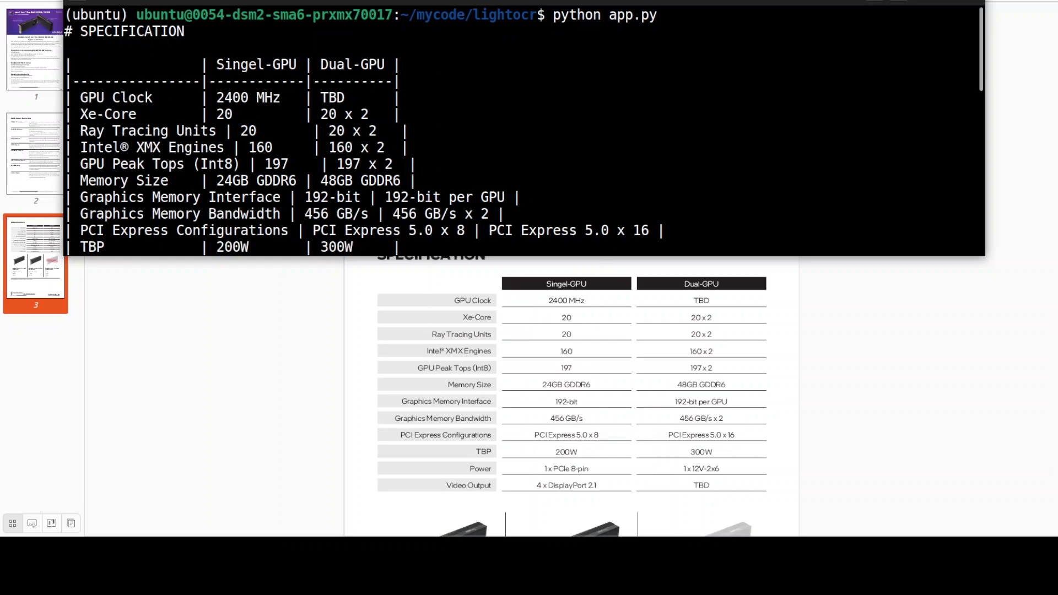
pyautogui.scroll(-1, 496, 132)
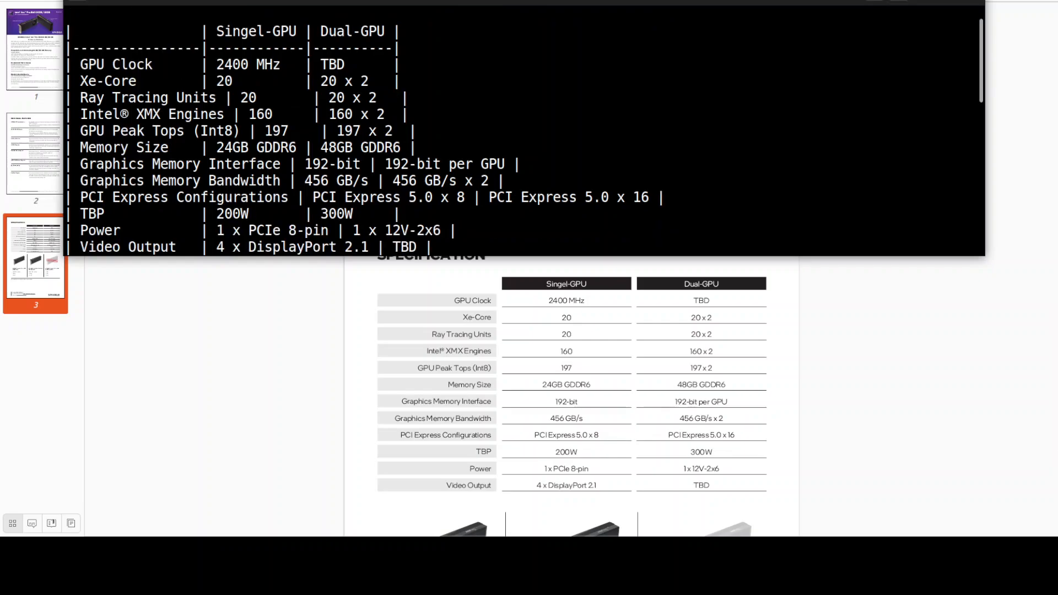
pyautogui.scroll(-1, 497, 133)
pyautogui.scroll(-1, 496, 132)
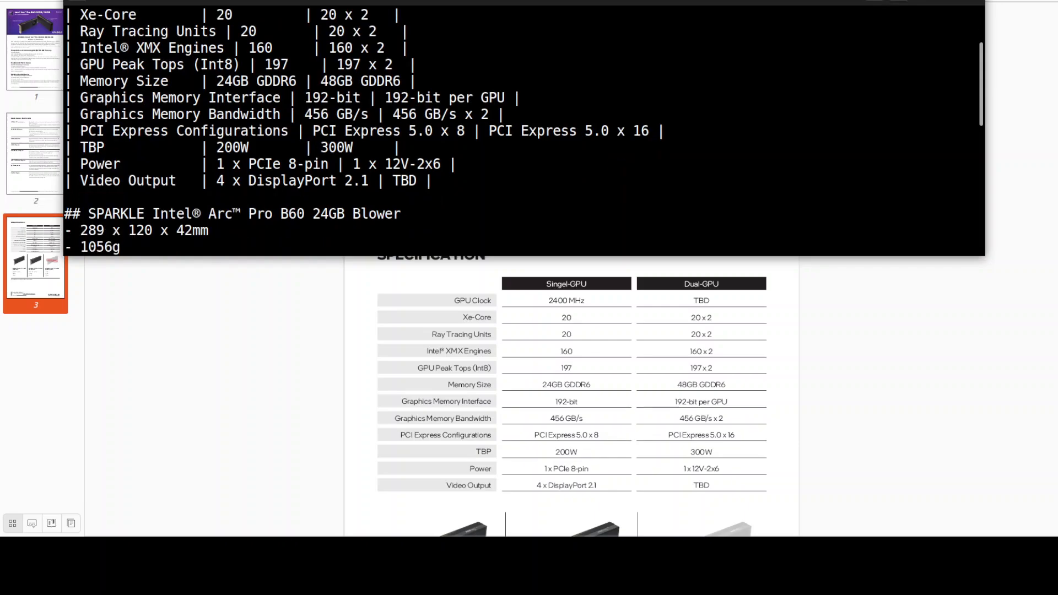
pyautogui.scroll(-1, 496, 132)
pyautogui.scroll(-2, 571, 397)
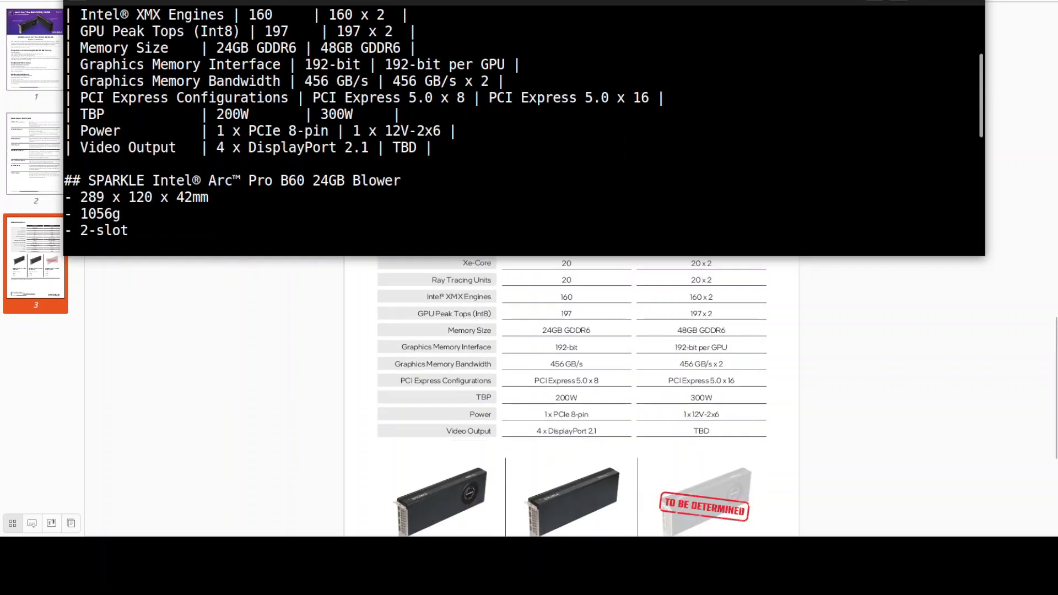
pyautogui.scroll(-1, 496, 132)
pyautogui.scroll(-2, 496, 133)
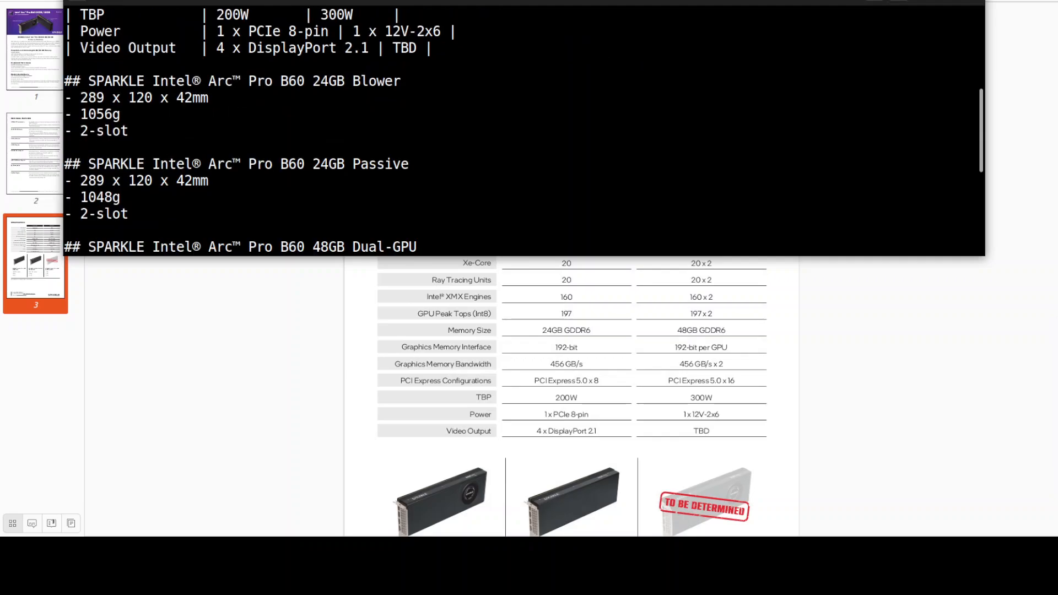
pyautogui.scroll(-2, 496, 132)
pyautogui.scroll(-1, 496, 132)
pyautogui.scroll(-1, 496, 132)
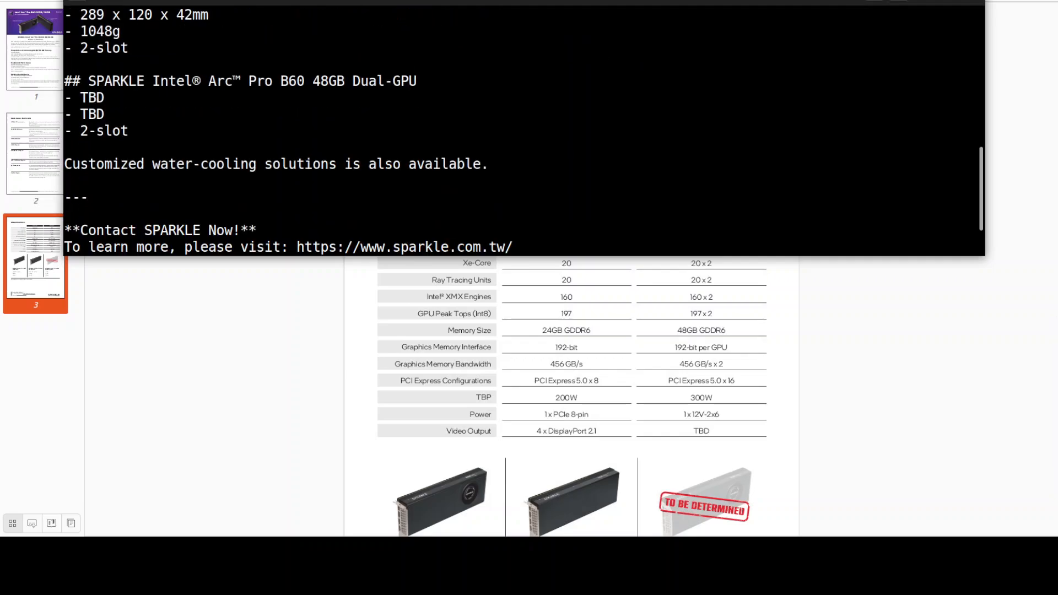
pyautogui.scroll(-1, 496, 133)
pyautogui.scroll(-1, 496, 132)
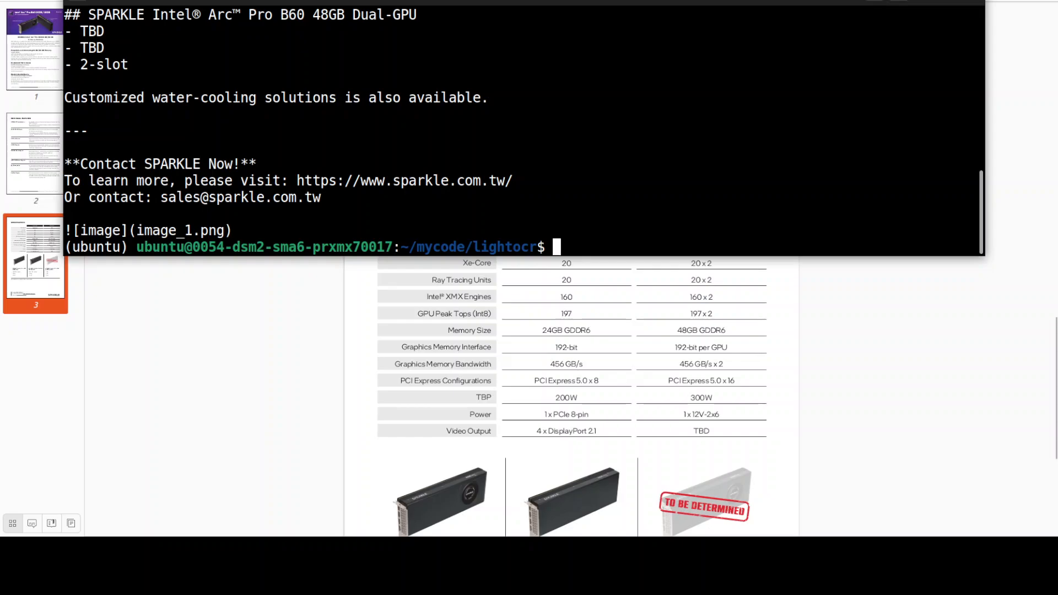
pyautogui.scroll(-1, 571, 397)
pyautogui.scroll(-3, 571, 397)
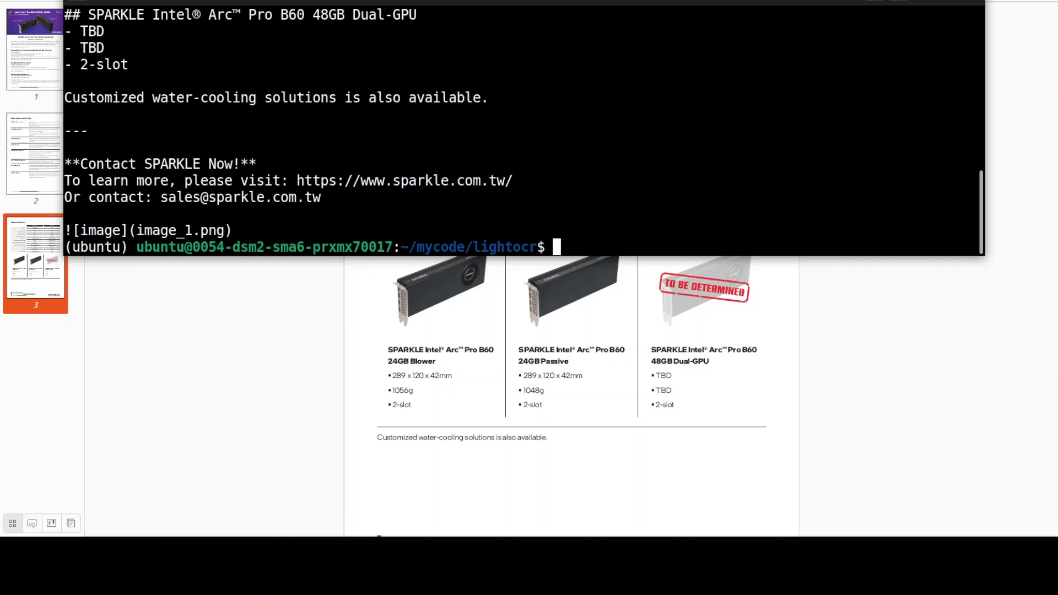
# Step: Raise the nvtop window showing vLLM holding about 44 GiB of the RTX A6000's memory
pyautogui.click(24, 151)
pyautogui.click(30, 206)
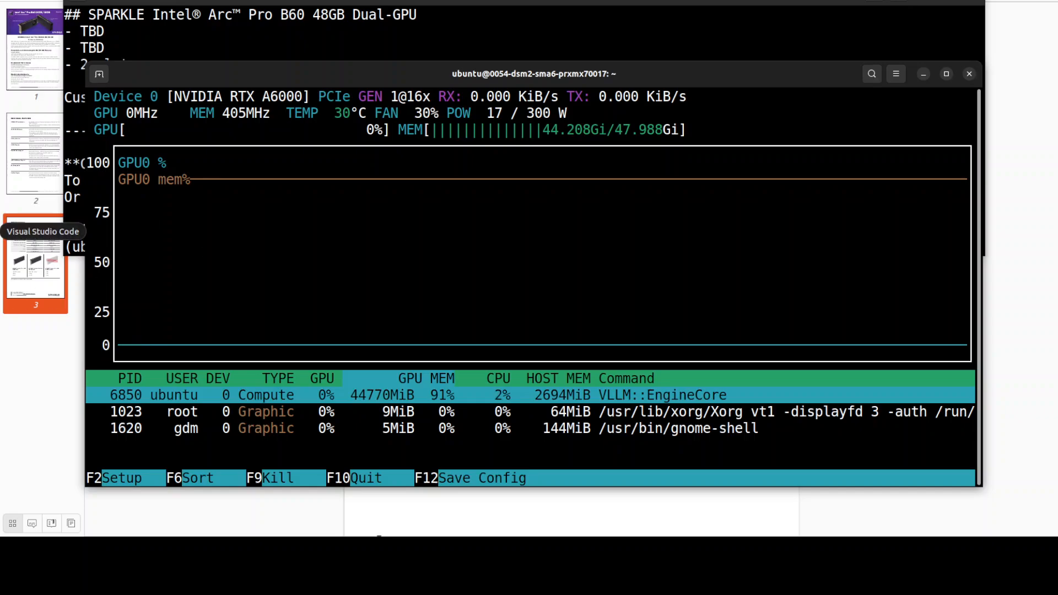
# Step: Dismiss the invoice PDF preview and rerun python app.py to convert the invoice to markdown
pyautogui.click(36, 265)
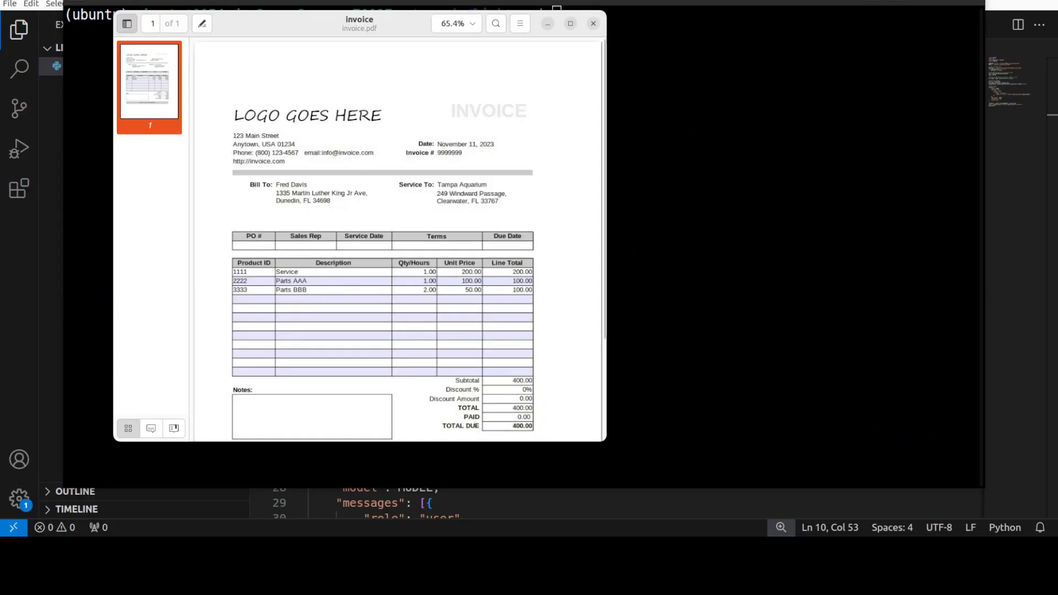
pyautogui.scroll(-3, 397, 248)
pyautogui.scroll(3, 397, 248)
pyautogui.hotkey('alt', 'Tab')
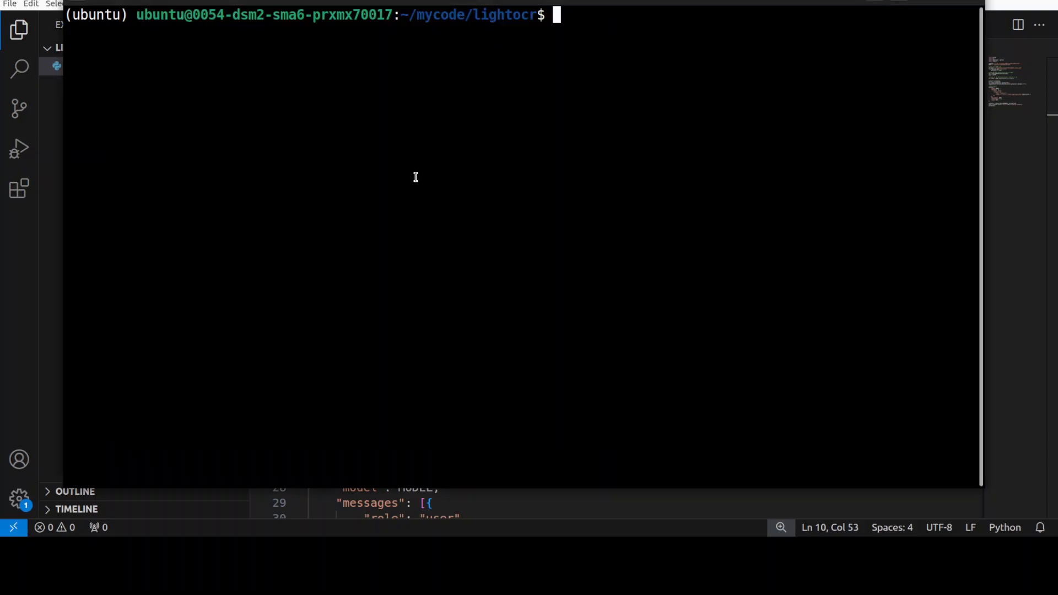
pyautogui.press('Up')
pyautogui.press('Up')
pyautogui.press('Return')
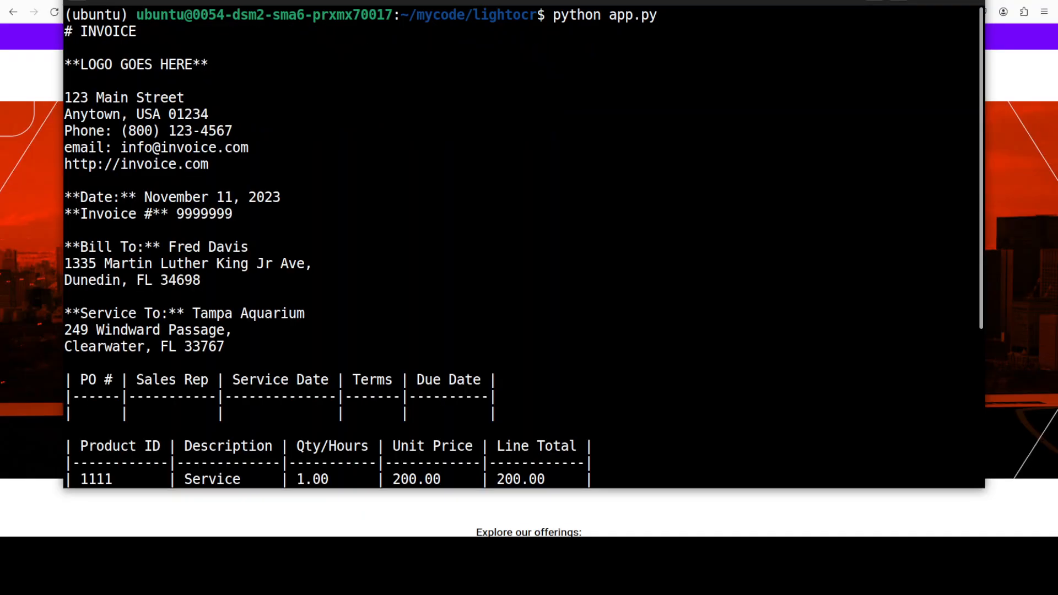
pyautogui.scroll(-3, 521, 248)
pyautogui.scroll(-3, 521, 248)
pyautogui.scroll(-3, 521, 248)
pyautogui.scroll(-3, 520, 248)
pyautogui.scroll(-1, 522, 248)
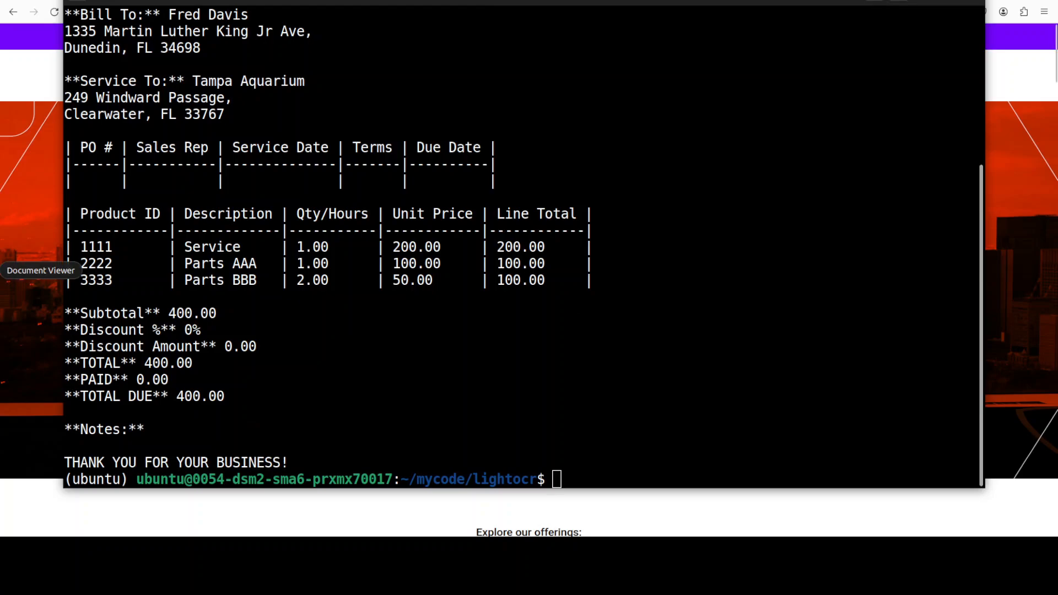
# Step: Briefly reopen invoice.pdf to compare against the markdown output, then close it
pyautogui.click(28, 271)
pyautogui.scroll(-4, 507, 225)
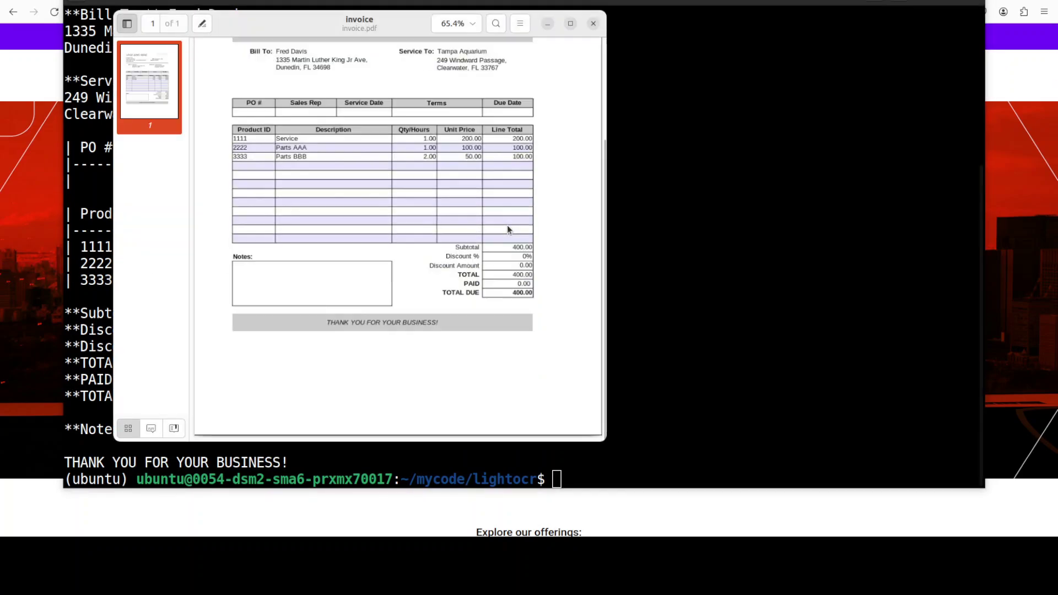
pyautogui.click(742, 263)
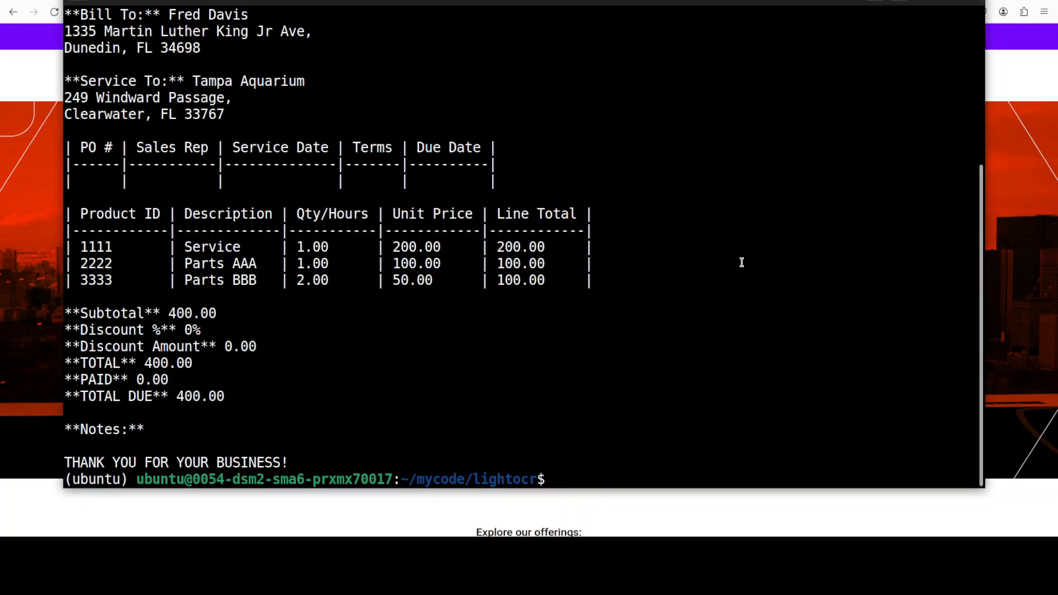
pyautogui.scroll(3, 722, 264)
pyautogui.scroll(3, 723, 265)
pyautogui.scroll(3, 723, 265)
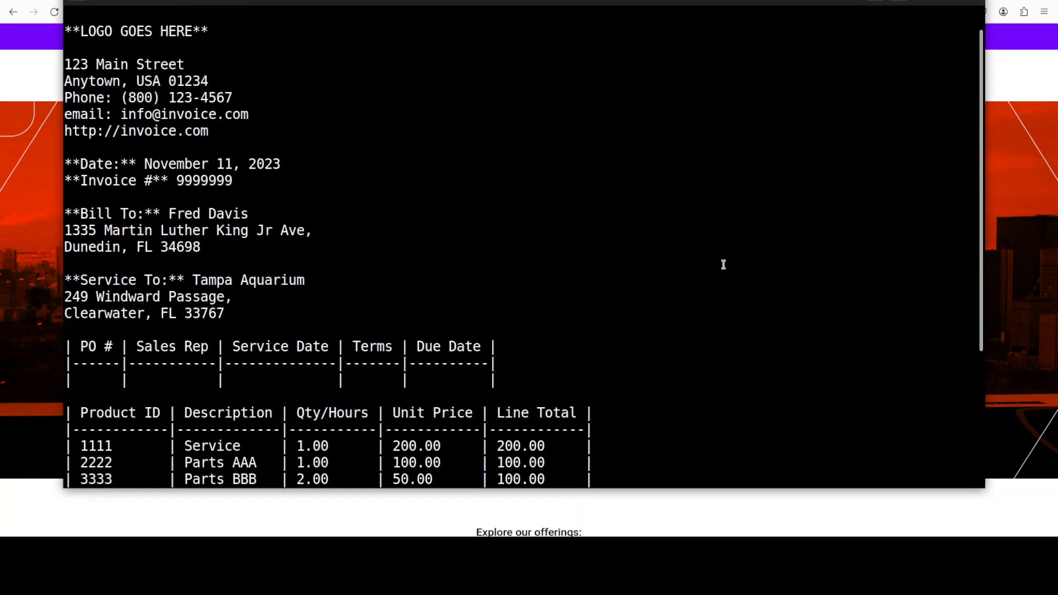
pyautogui.scroll(3, 723, 264)
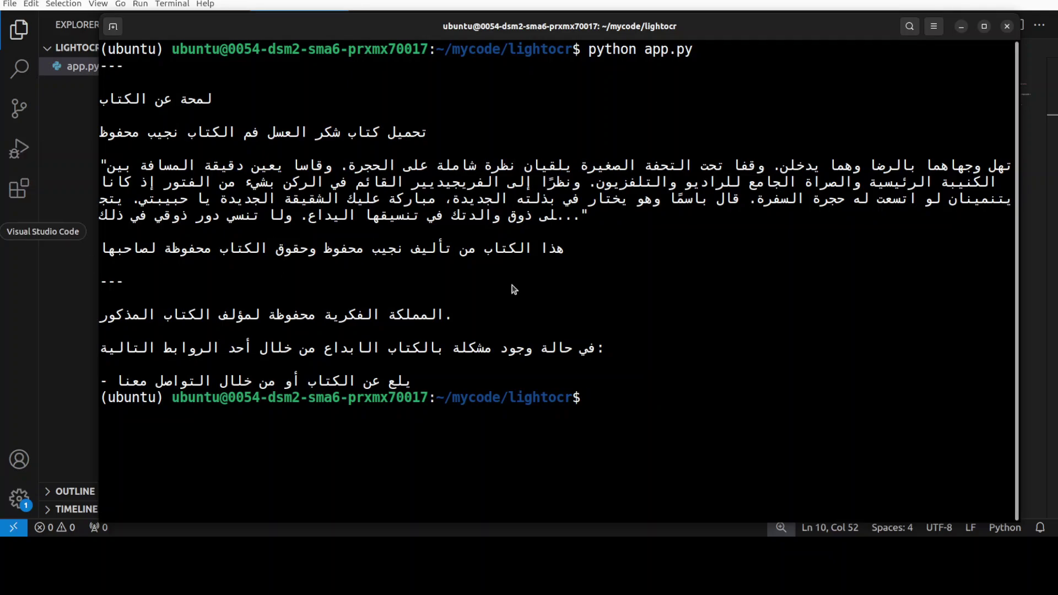
# Step: Open the Show Applications overview and close it again with Escape
pyautogui.press('super+a')
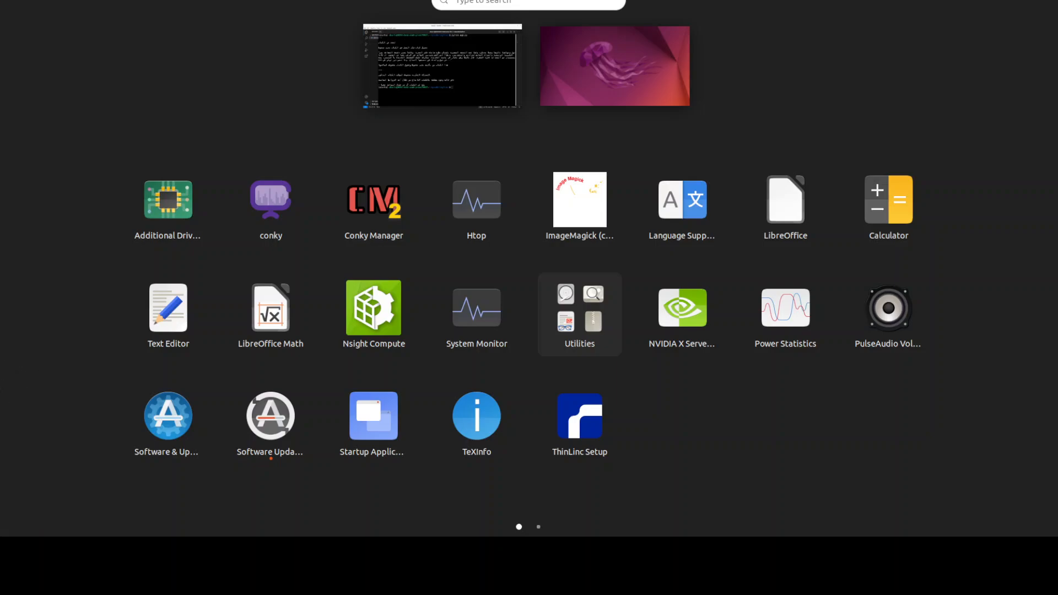
pyautogui.press('Escape')
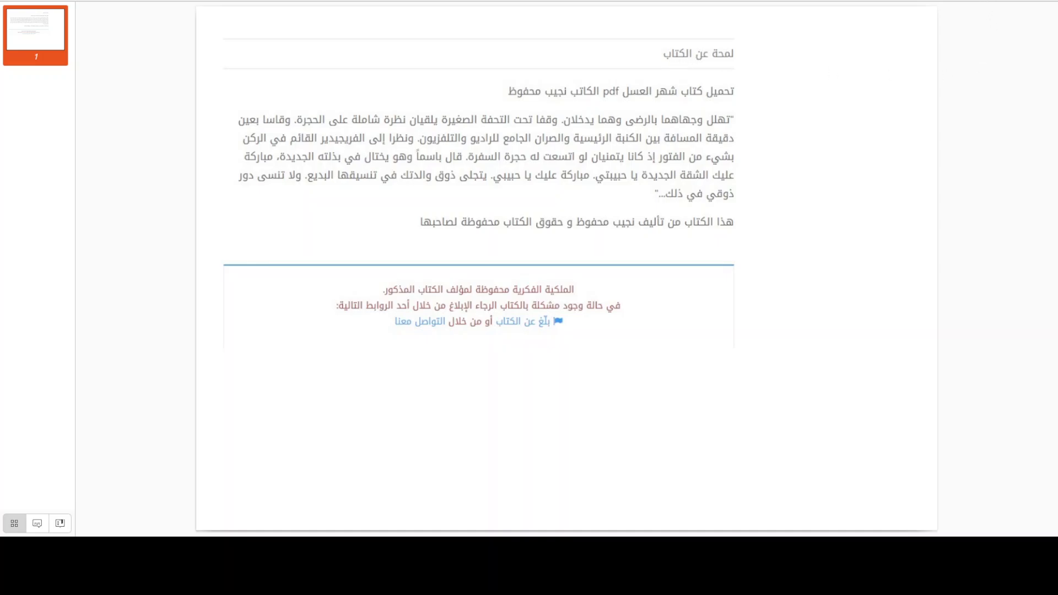
# Step: Run python app.py on the Journal of Hydrology page to print its markdown with LaTeX equations
pyautogui.hotkey('alt', 'Tab')
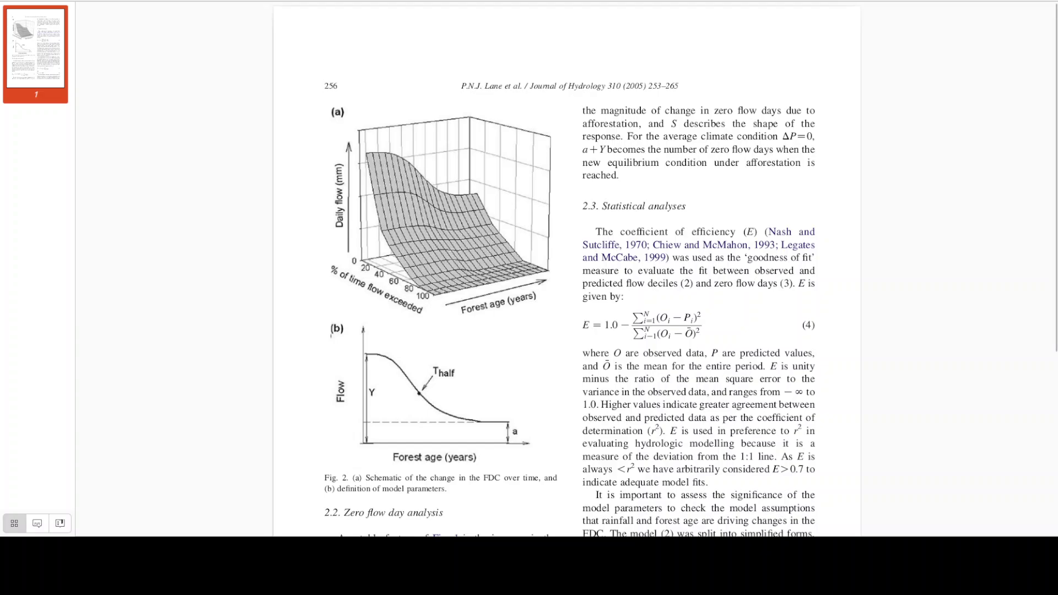
pyautogui.scroll(-5, 567, 298)
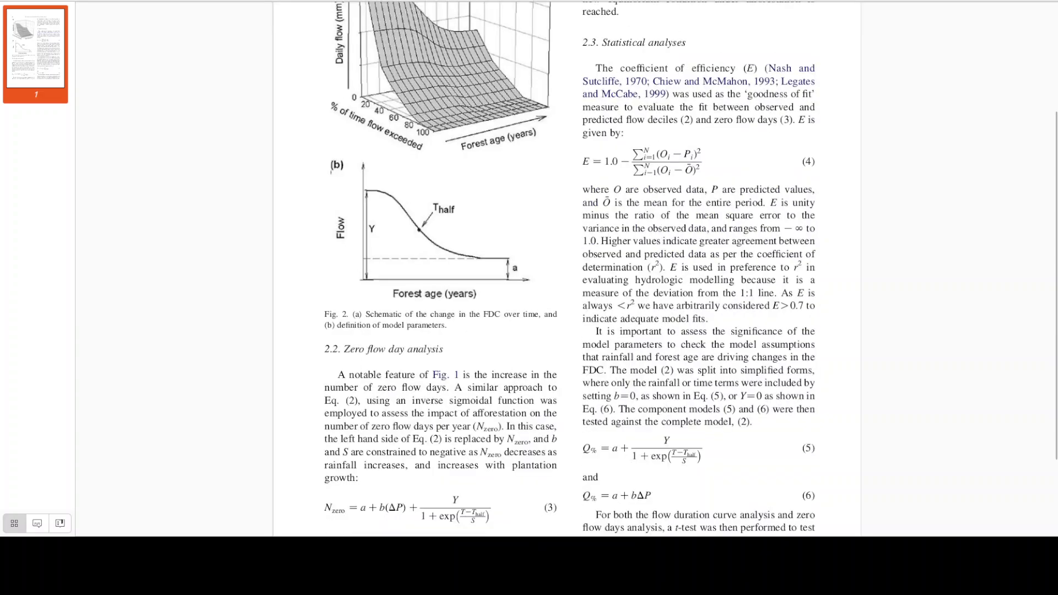
pyautogui.scroll(5, 567, 298)
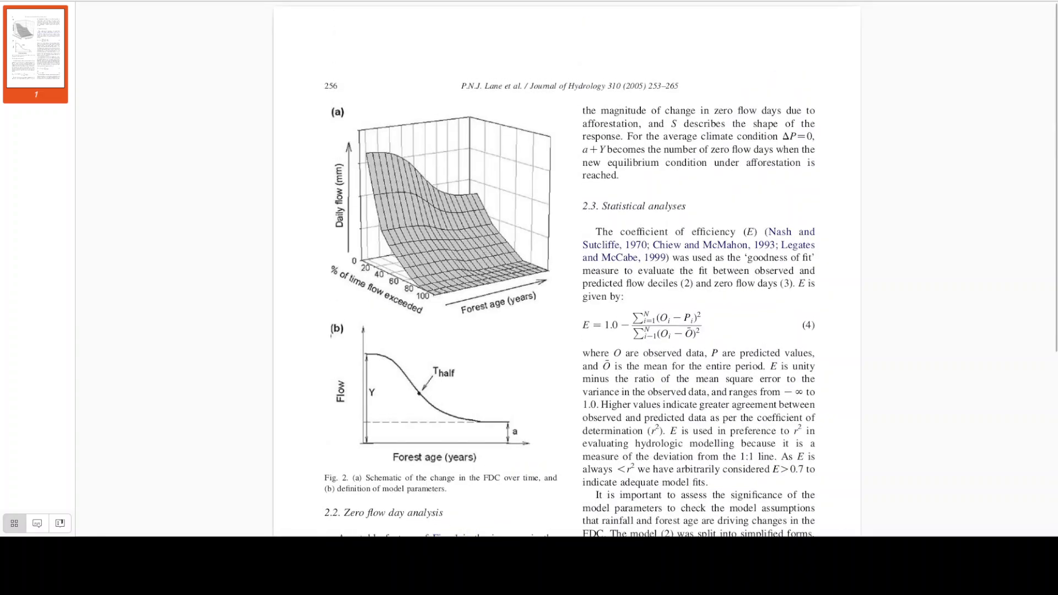
pyautogui.hotkey('alt', 'Tab')
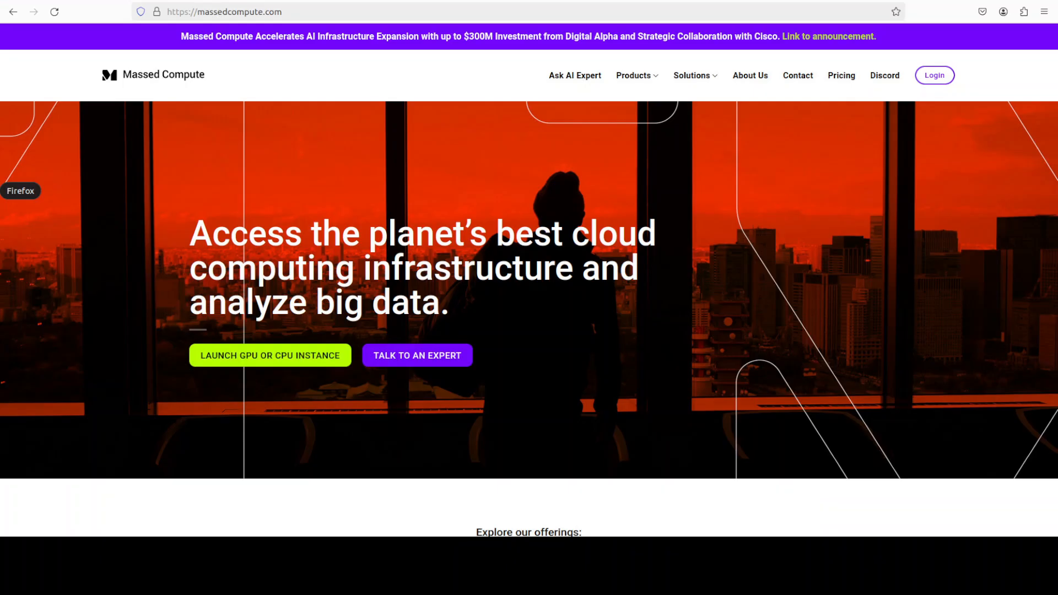
pyautogui.hotkey('alt', 'Tab')
pyautogui.press('Return')
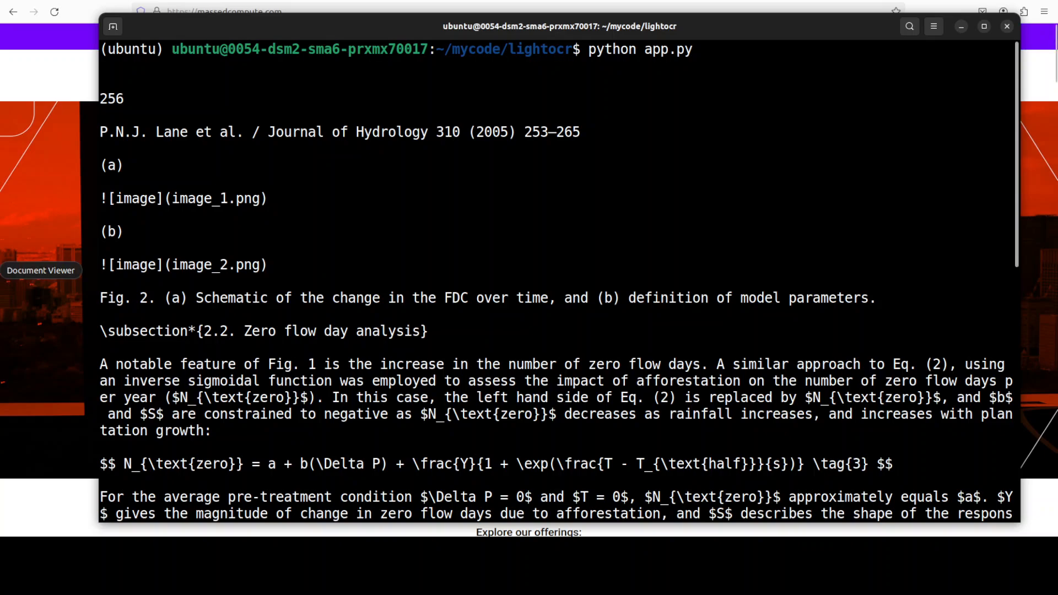
pyautogui.click(20, 283)
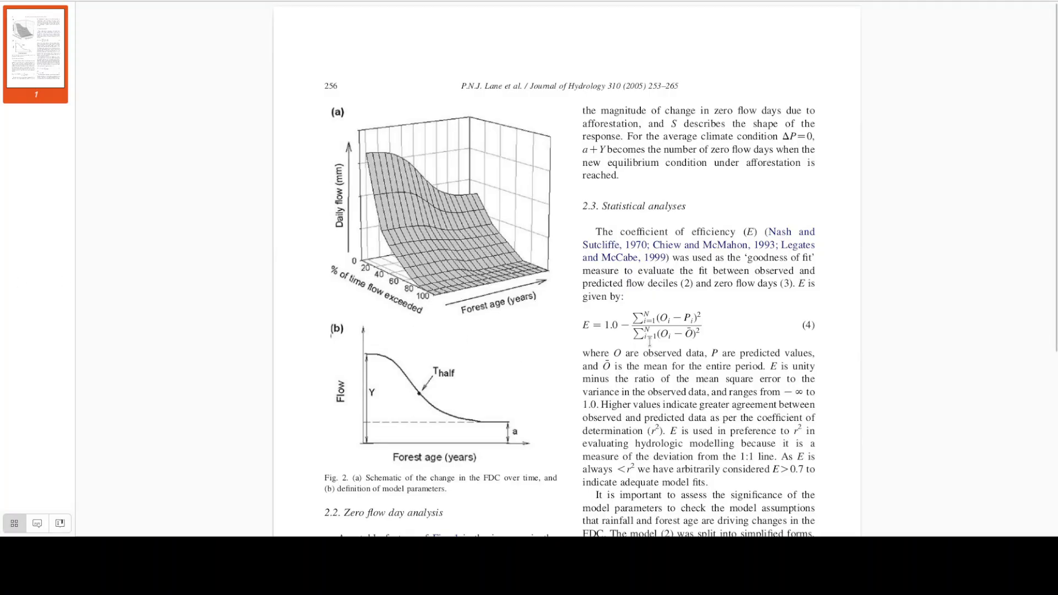
pyautogui.moveTo(588, 326); pyautogui.dragTo(671, 325)
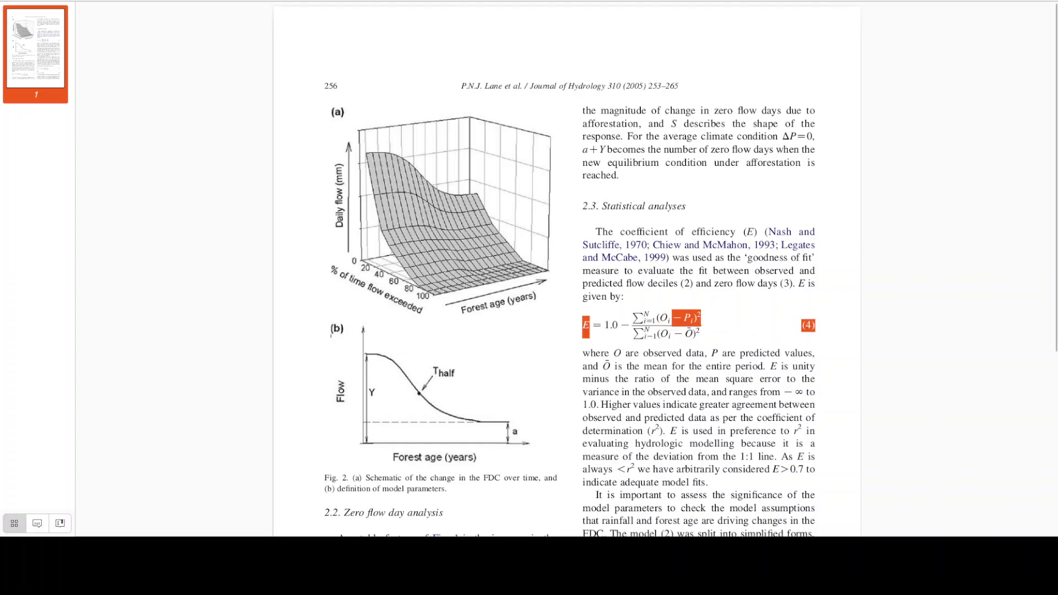
pyautogui.hotkey('alt', 'Tab')
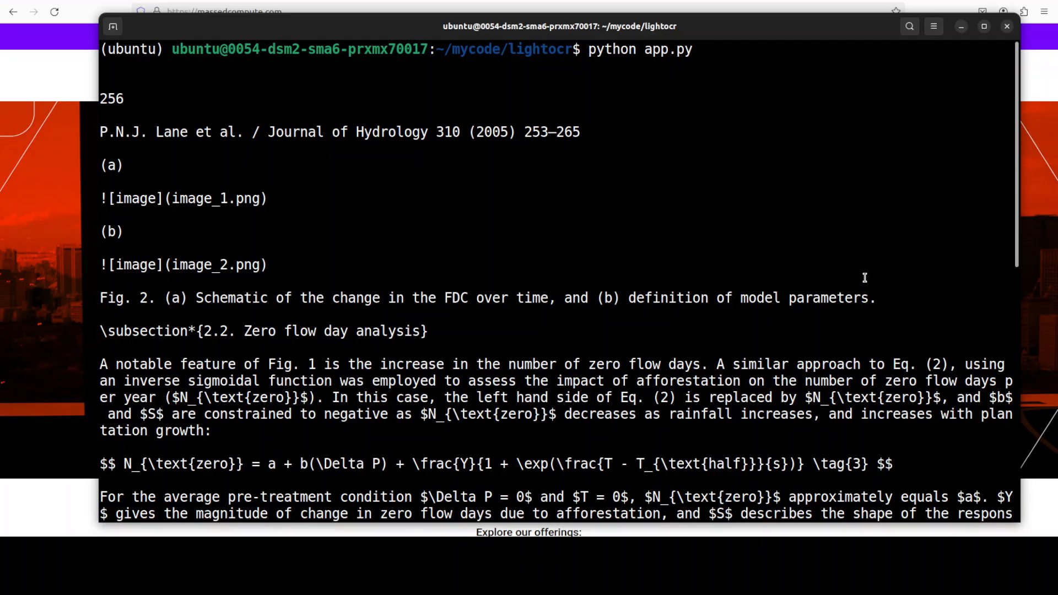
pyautogui.scroll(-3, 411, 297)
pyautogui.scroll(-3, 411, 298)
pyautogui.scroll(-3, 410, 298)
pyautogui.scroll(-3, 412, 298)
pyautogui.scroll(-1, 411, 297)
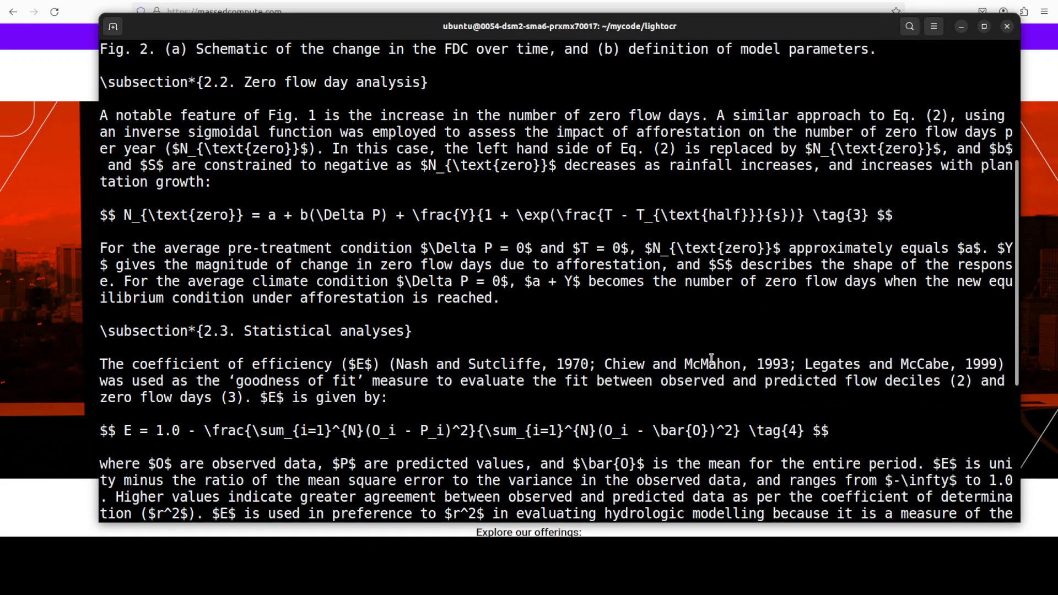
pyautogui.scroll(2, 710, 361)
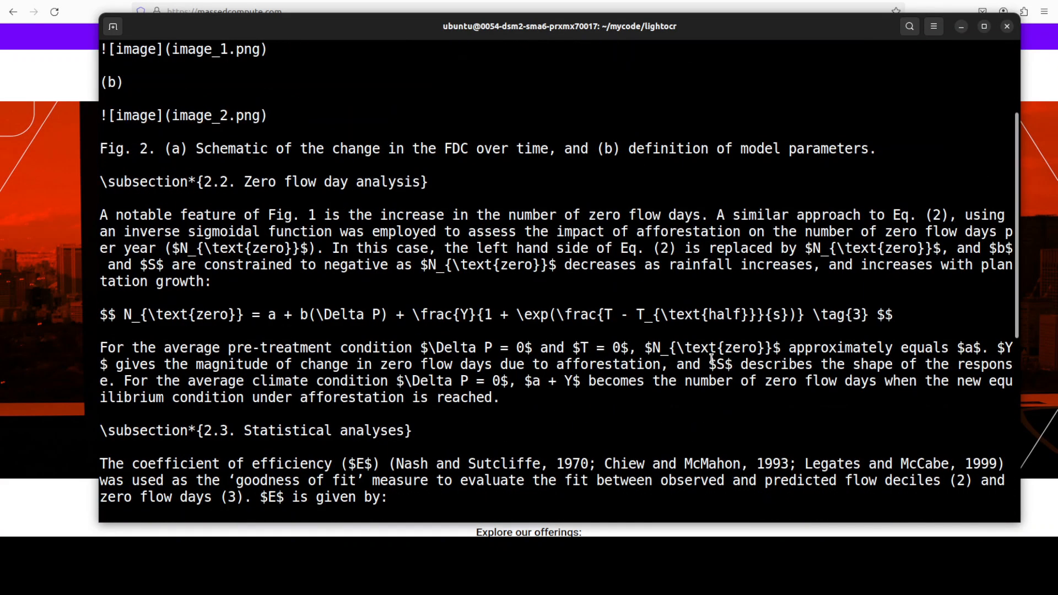
pyautogui.scroll(1, 710, 361)
pyautogui.scroll(2, 709, 361)
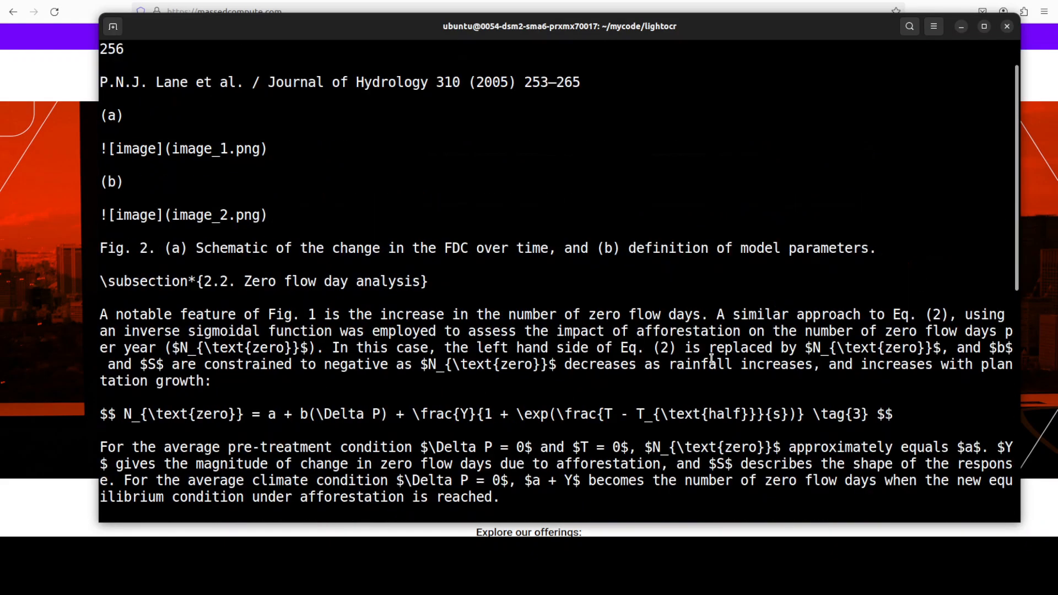
pyautogui.scroll(-1, 710, 361)
pyautogui.scroll(-1, 709, 361)
pyautogui.scroll(-1, 710, 362)
pyautogui.scroll(-1, 709, 362)
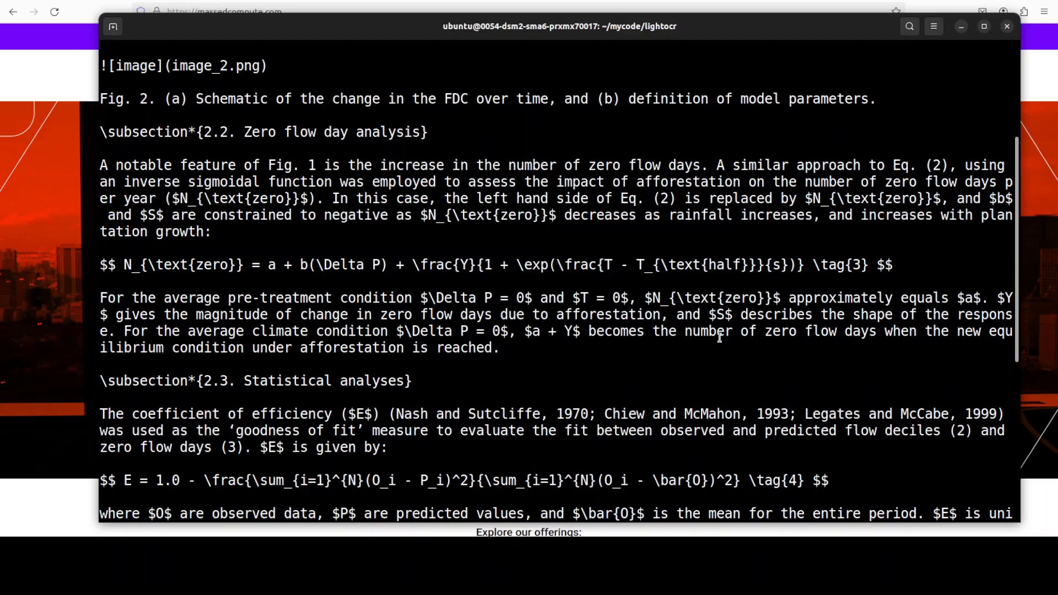
pyautogui.scroll(-3, 719, 339)
pyautogui.scroll(-1, 720, 339)
pyautogui.scroll(-2, 720, 339)
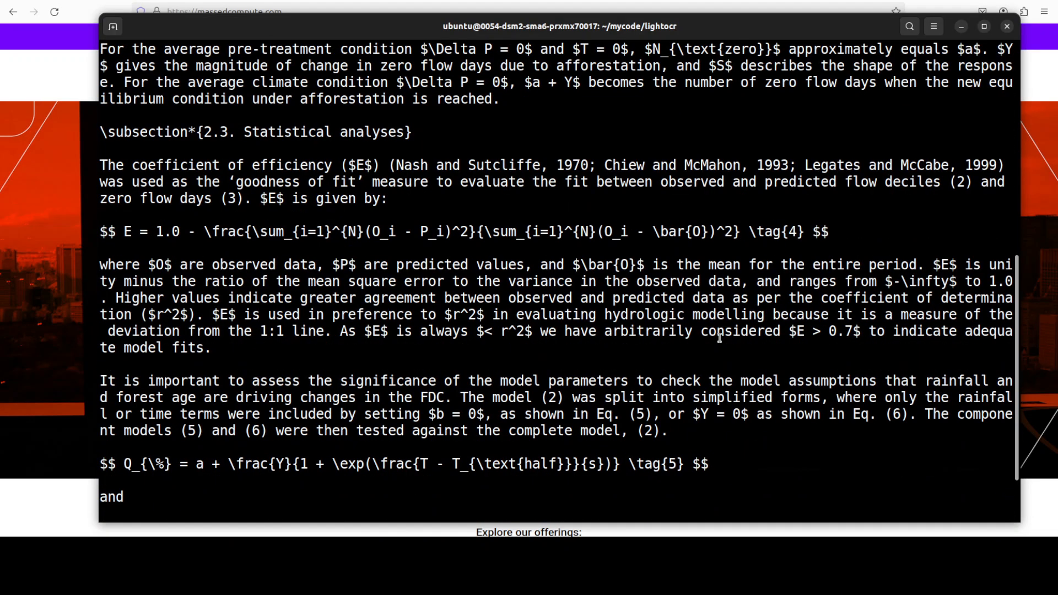
pyautogui.scroll(-2, 719, 339)
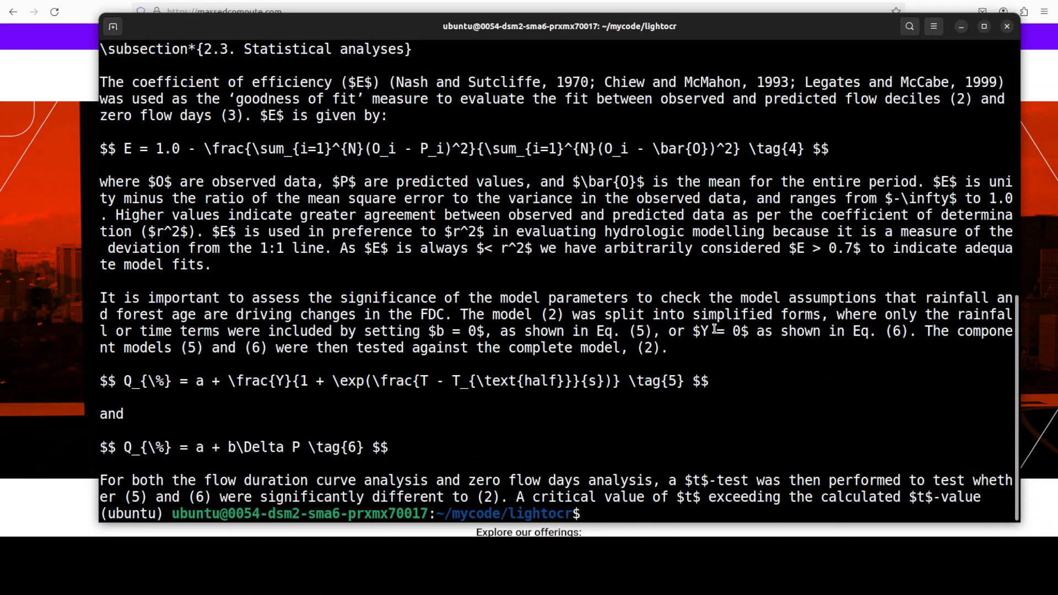